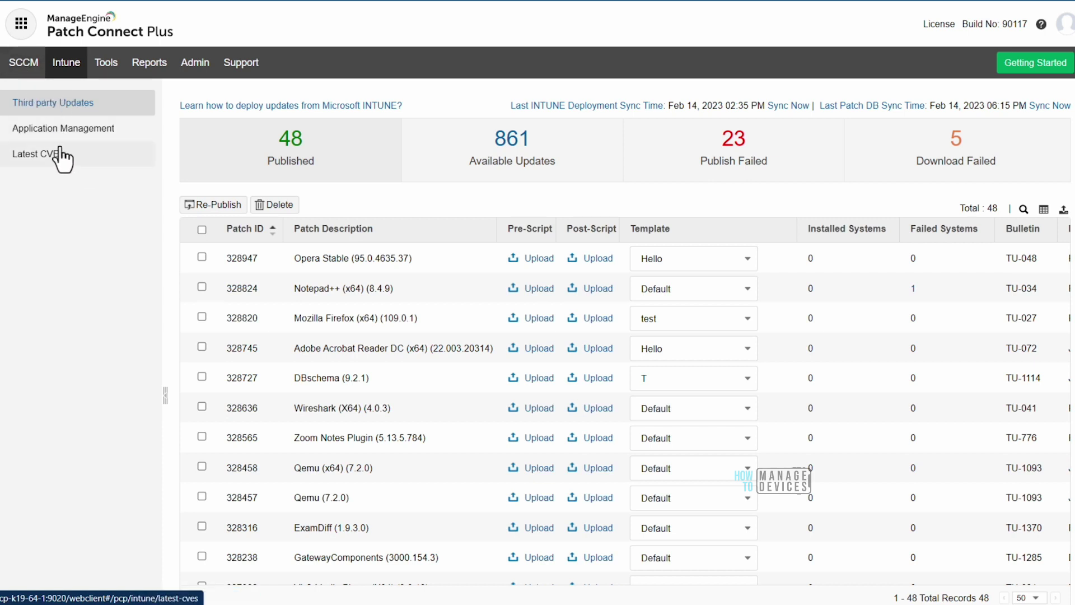
Review the third-party updates for SCCM and Intune, along with Intune's application management list.
left_click(23, 63)
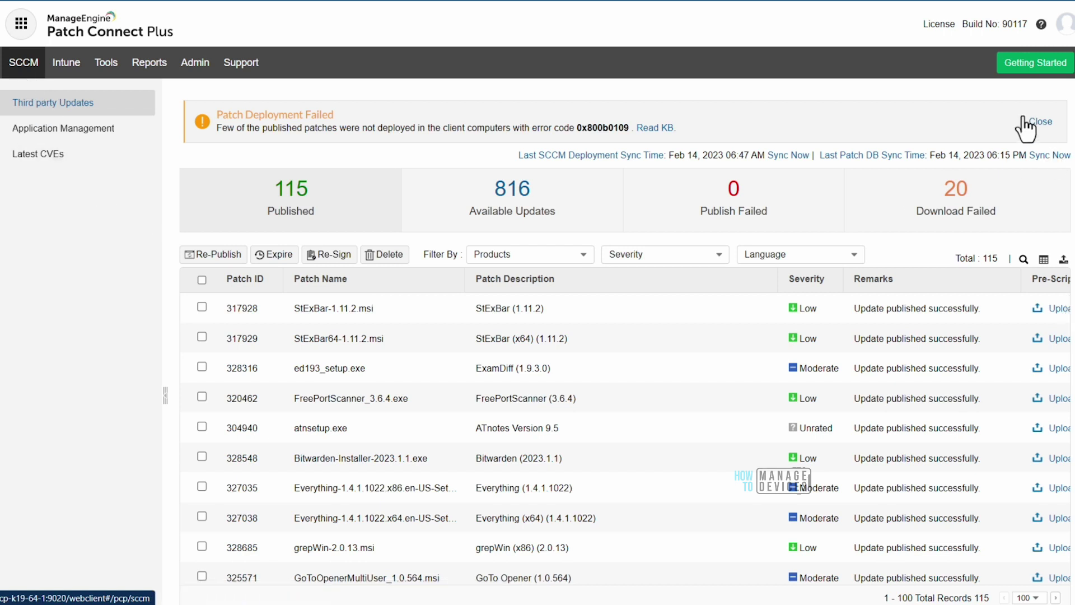
left_click(67, 63)
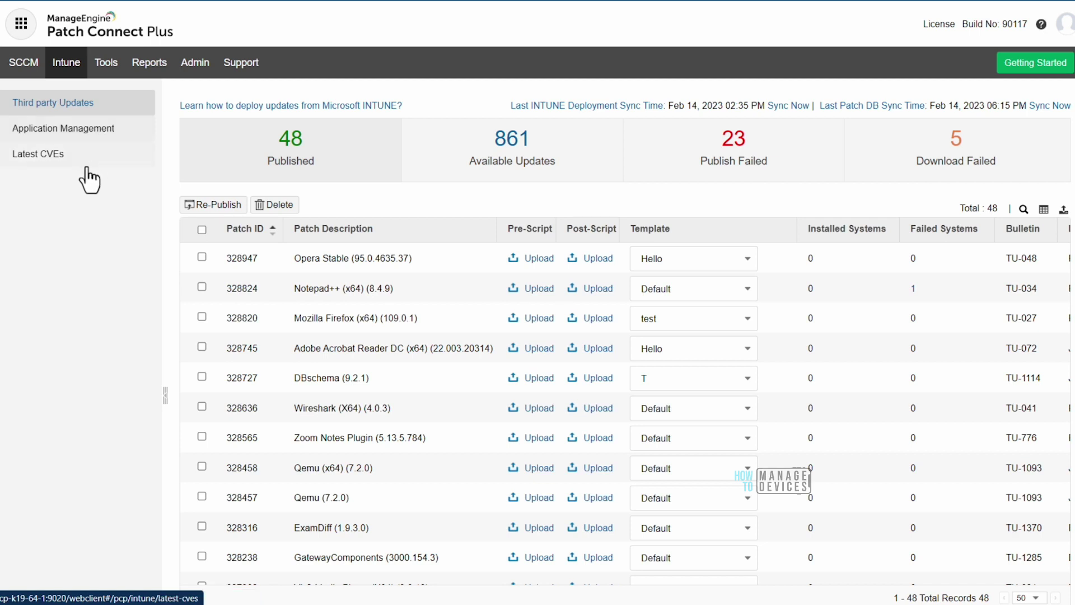
left_click(85, 134)
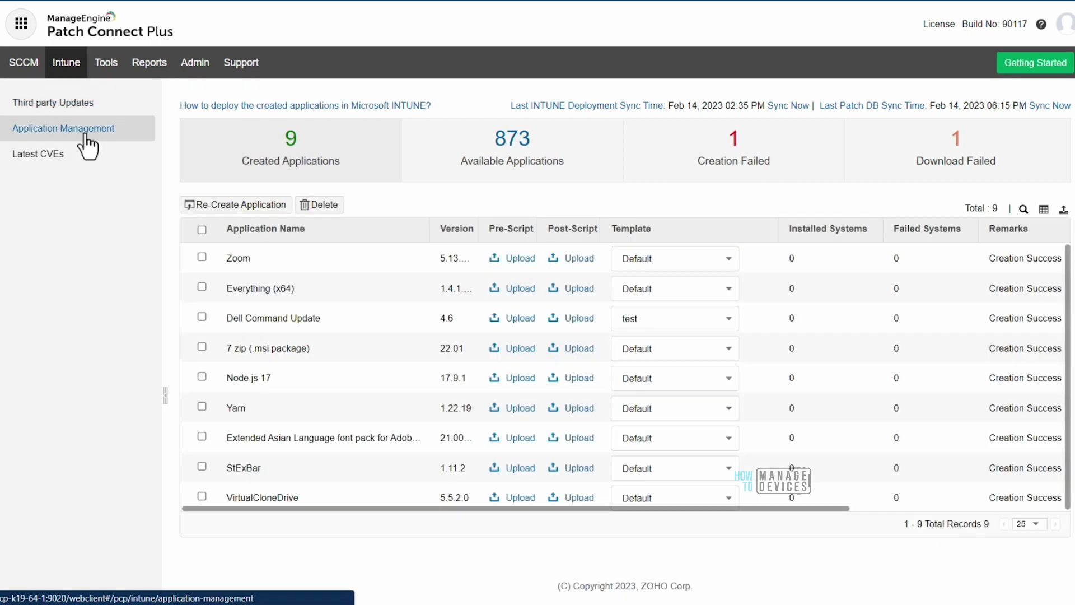
left_click(75, 107)
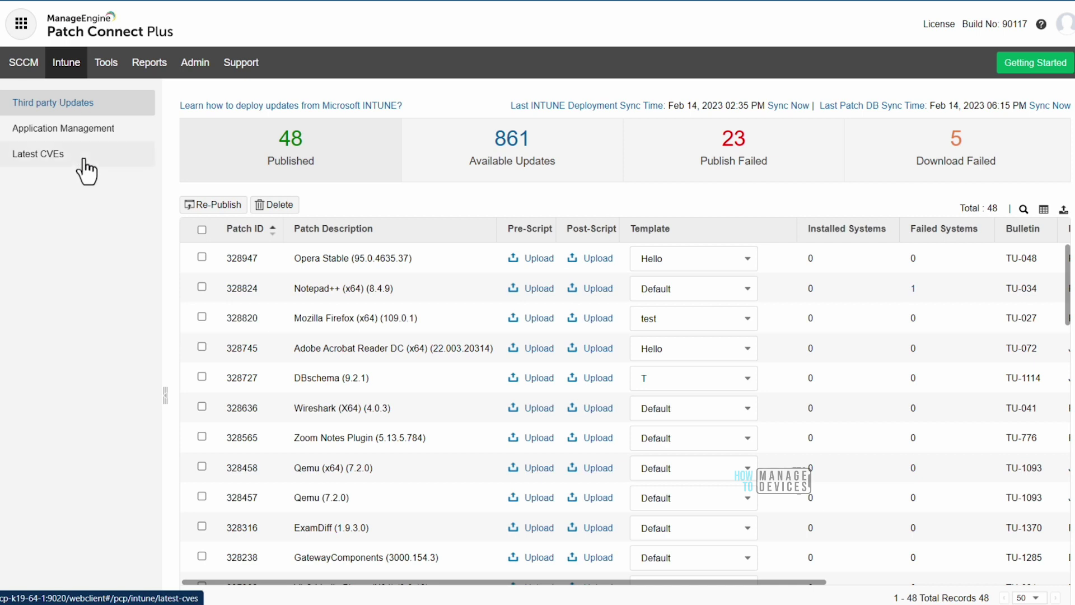
Open Intune's latest CVEs list and examine the description, severity, CVSS score and exploit availability columns.
left_click(57, 158)
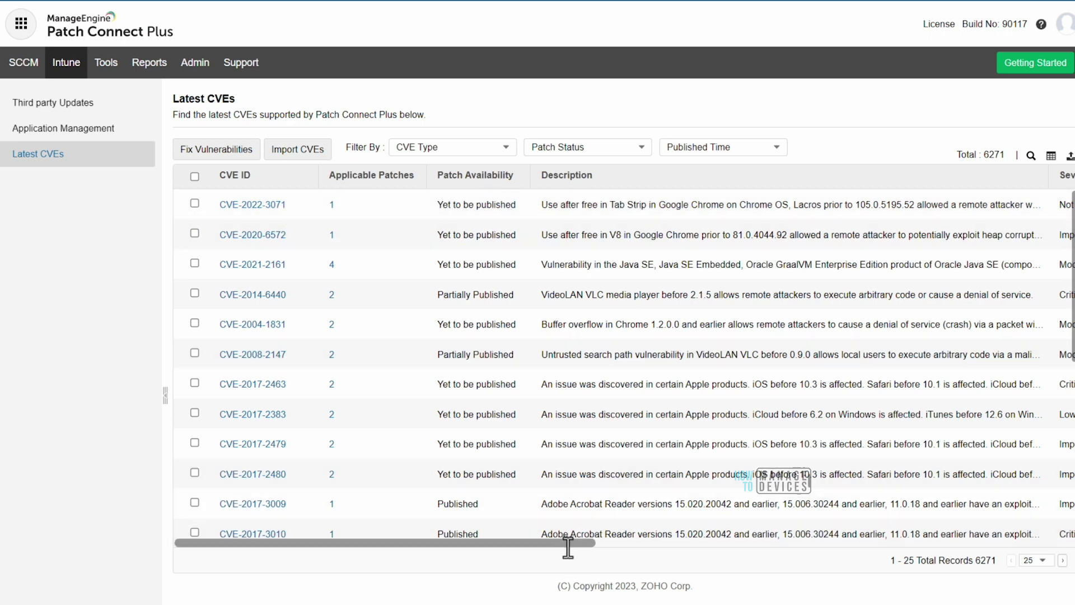
left_click_drag(573, 544, 747, 553)
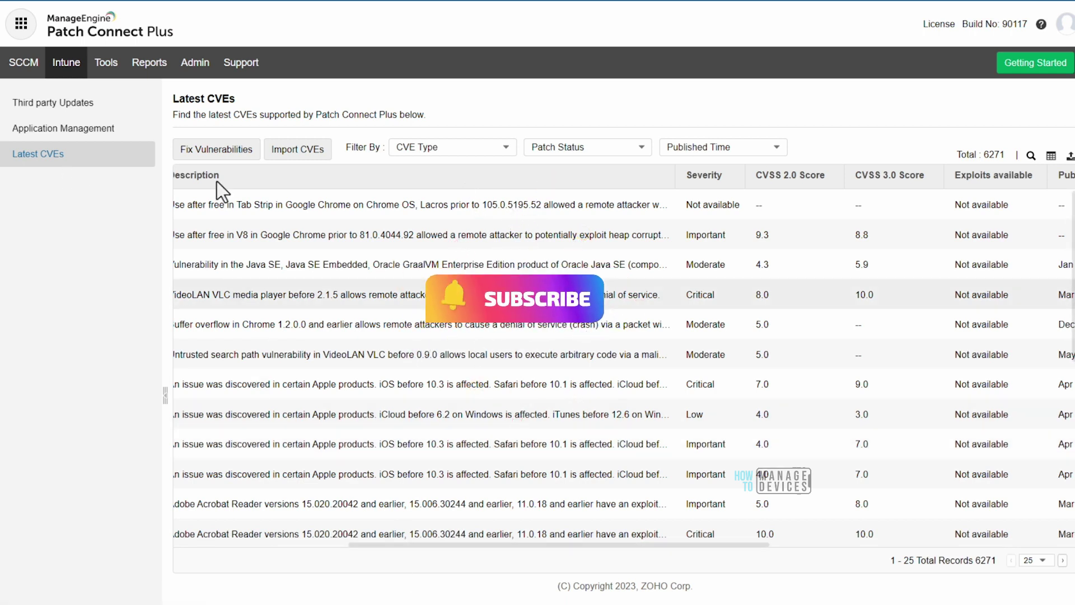
scroll(341, 241, "left", 5)
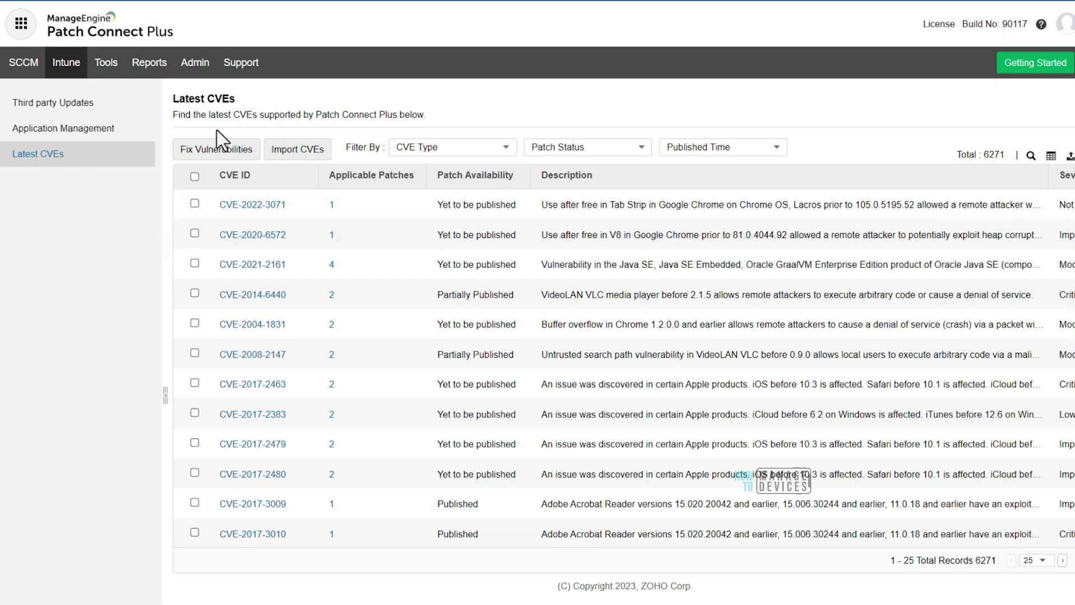
Import CVEs in bulk from the downloaded vulnerabilities-11_16_2022 XML file.
left_click(302, 157)
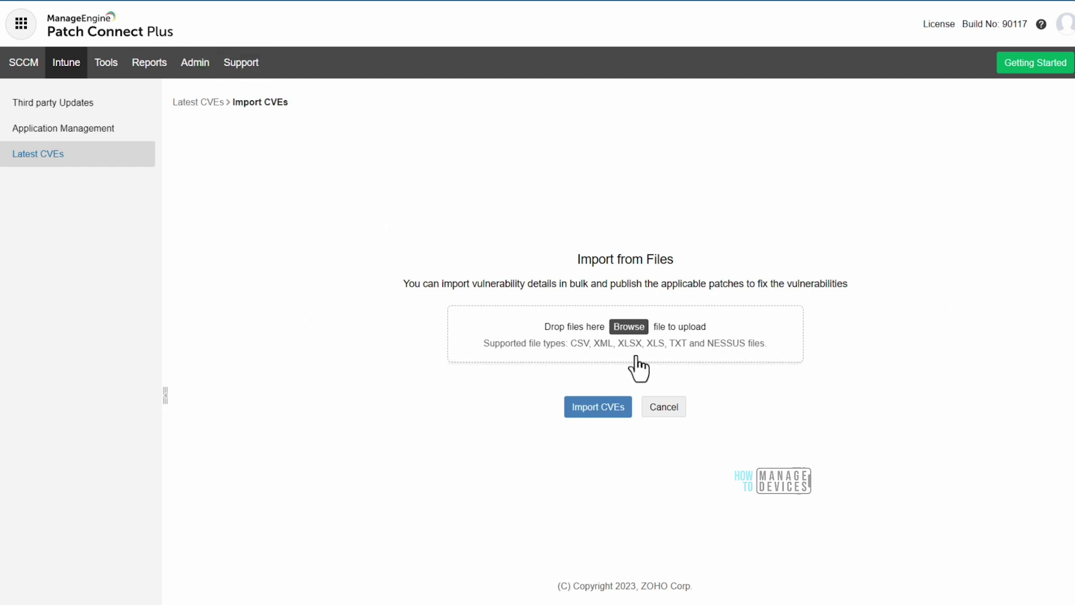
left_click(588, 407)
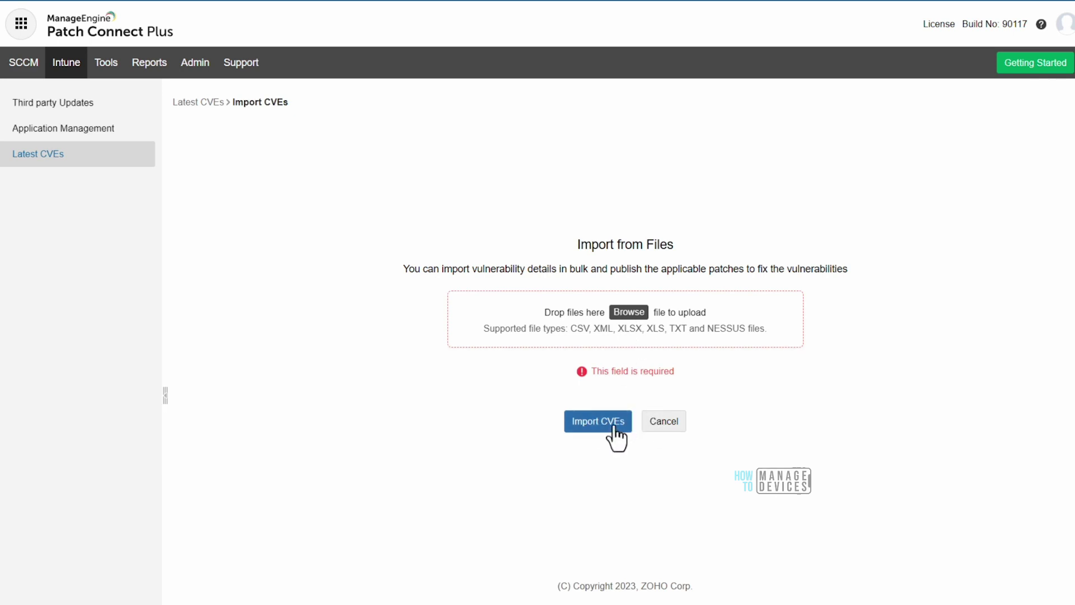
left_click(629, 314)
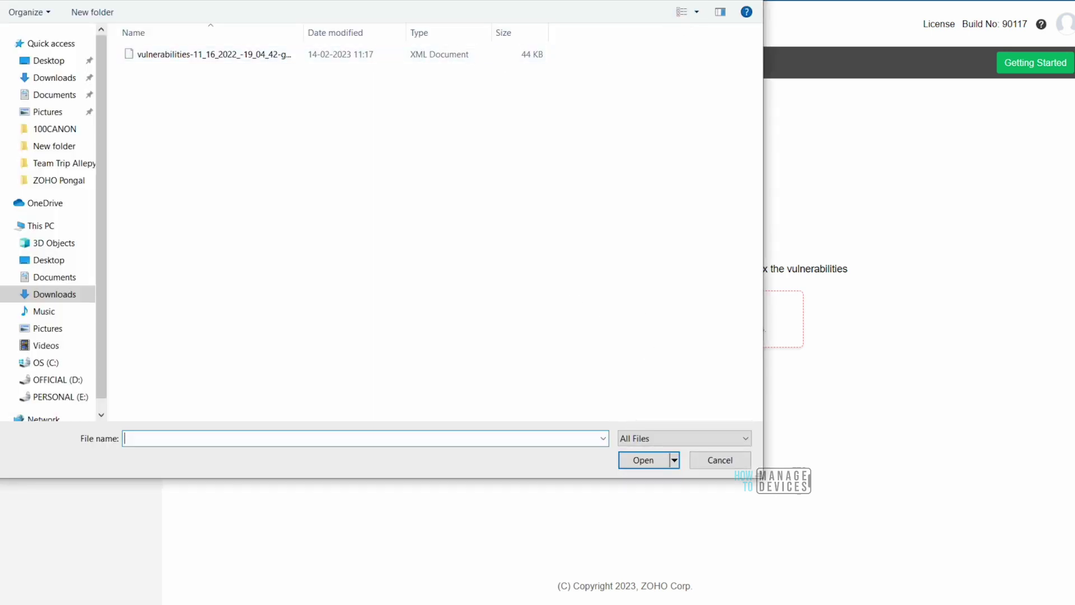
key("Escape")
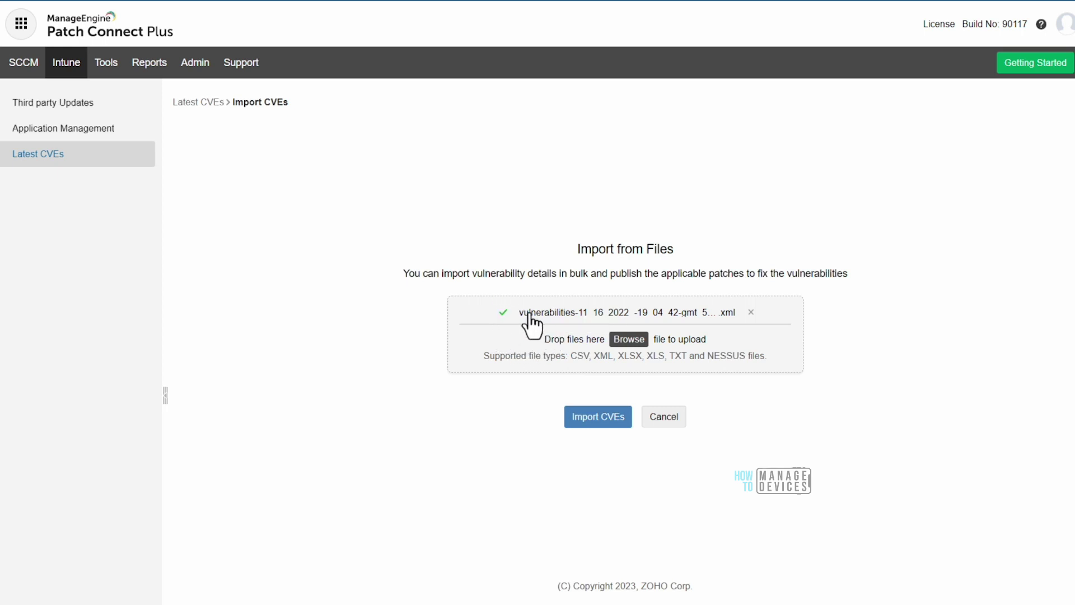
left_click(604, 418)
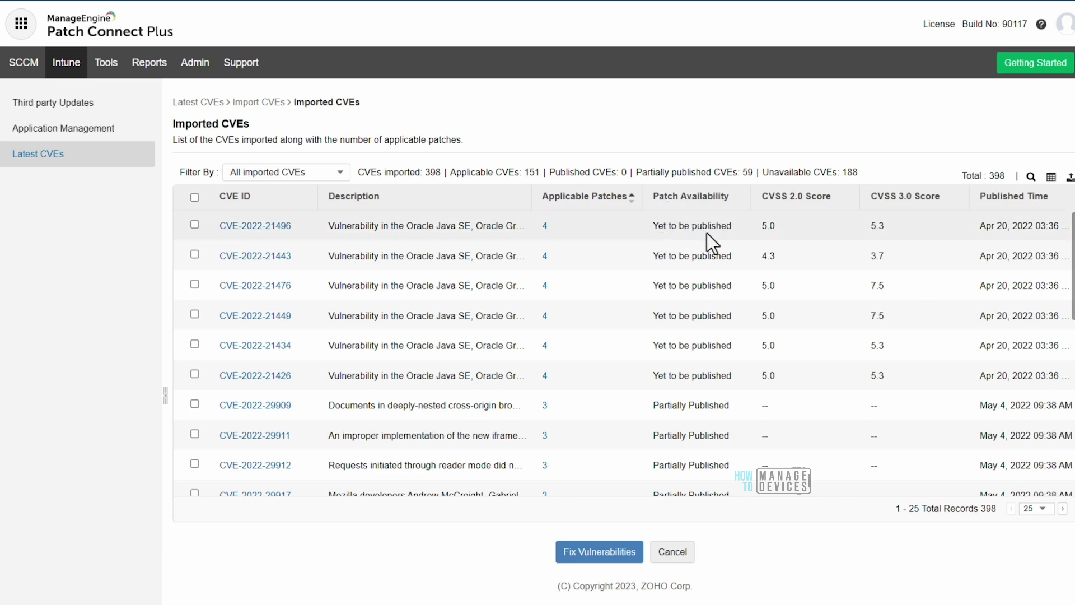
Examine the details of imported CVE-2022-21496, including its description, CVE types and external link, and close them.
left_click(264, 226)
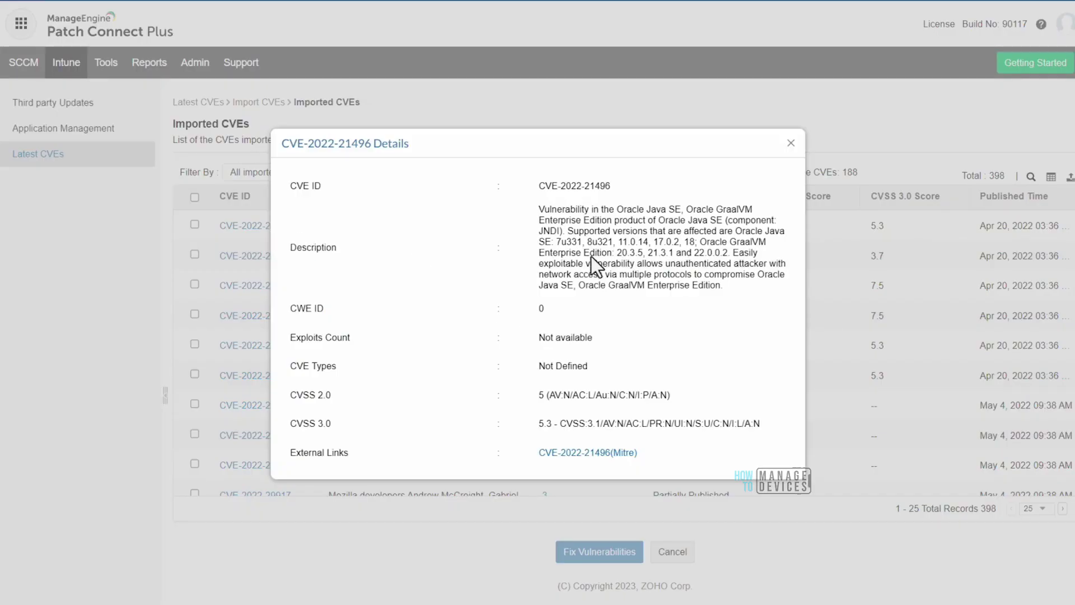
left_click_drag(539, 209, 721, 284)
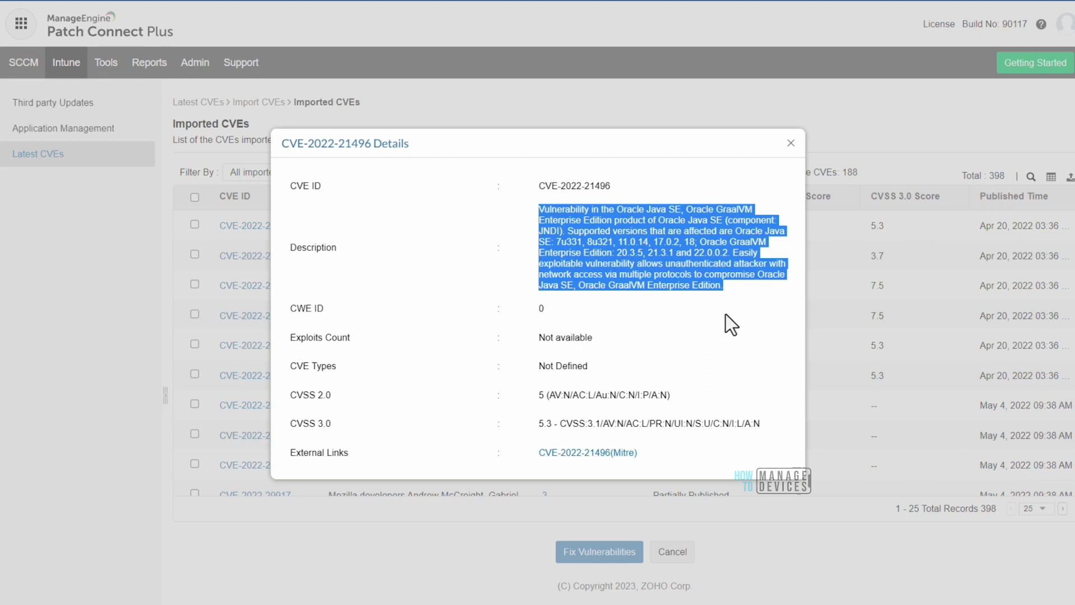
left_click(644, 314)
left_click_drag(297, 365, 337, 365)
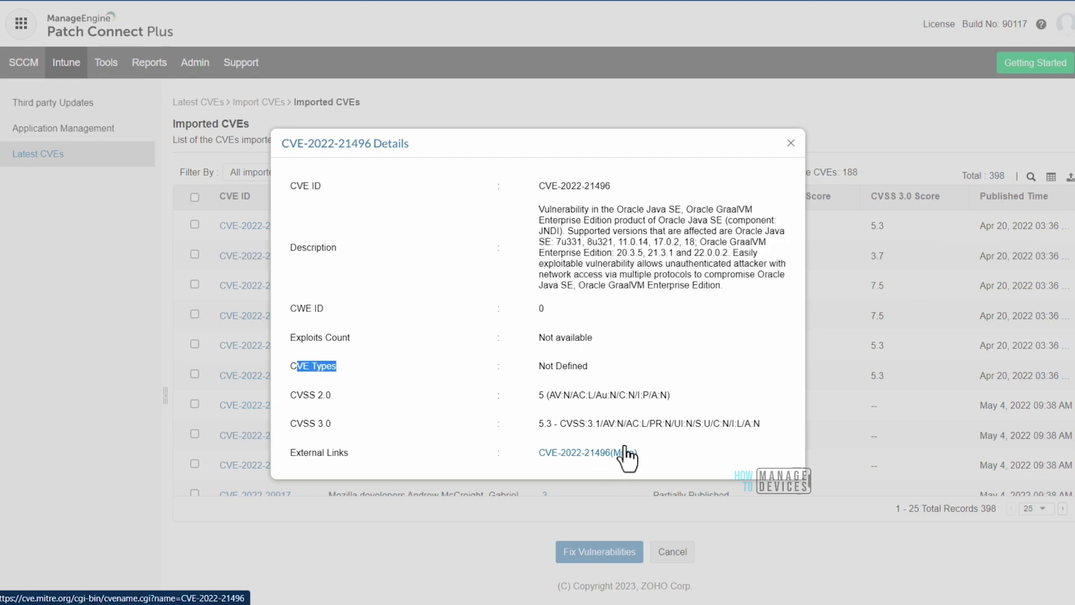
left_click(791, 143)
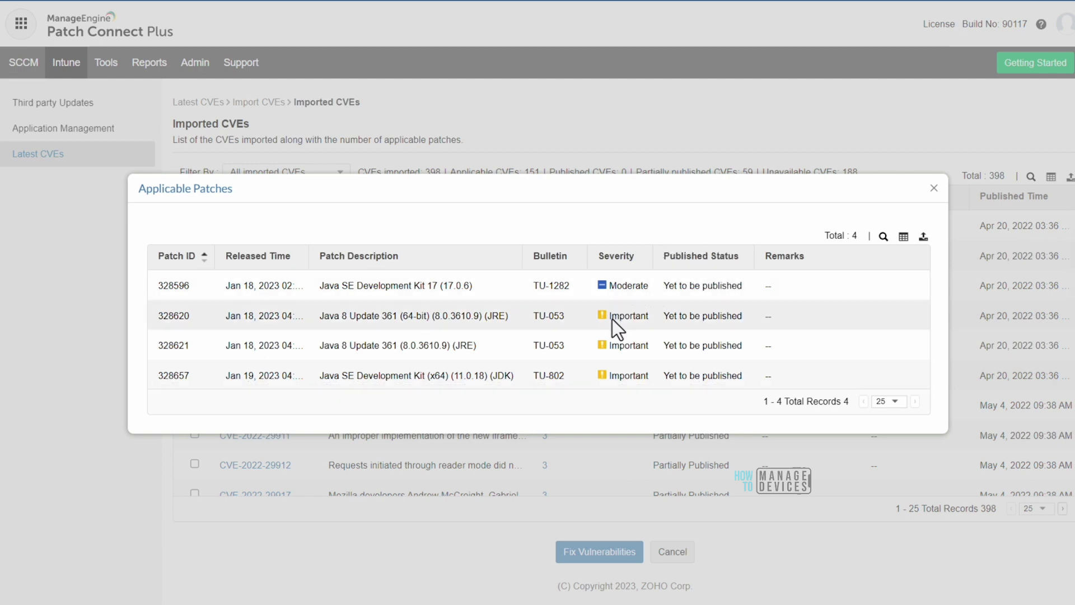
Inspect the applicable patches for CVE-2022-21496 and the columns available for that list, and close it.
left_click(903, 238)
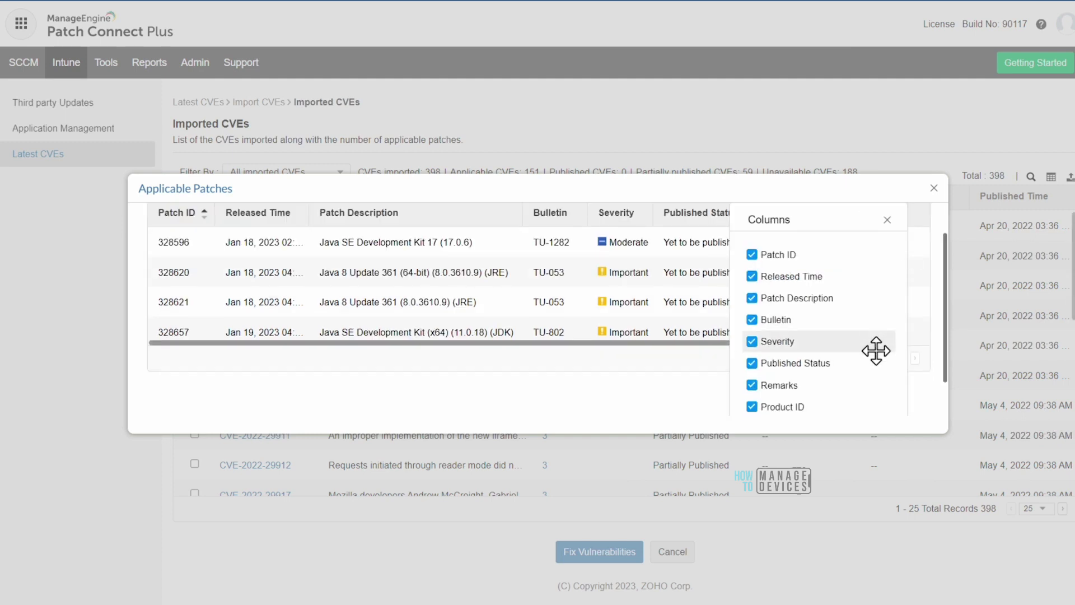
scroll(876, 350, "down", 1)
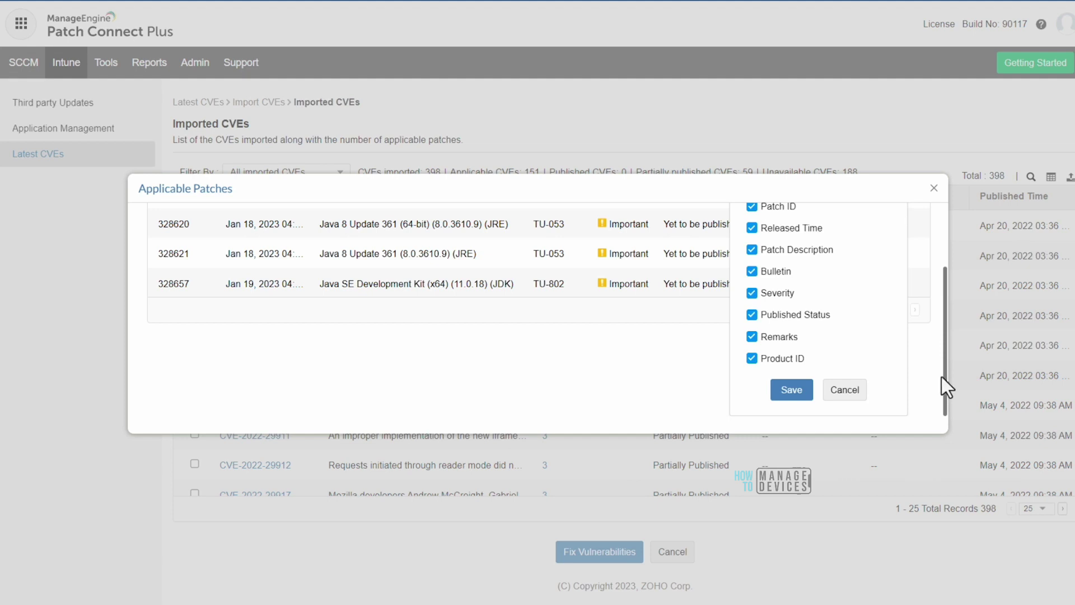
left_click_drag(942, 377, 839, 386)
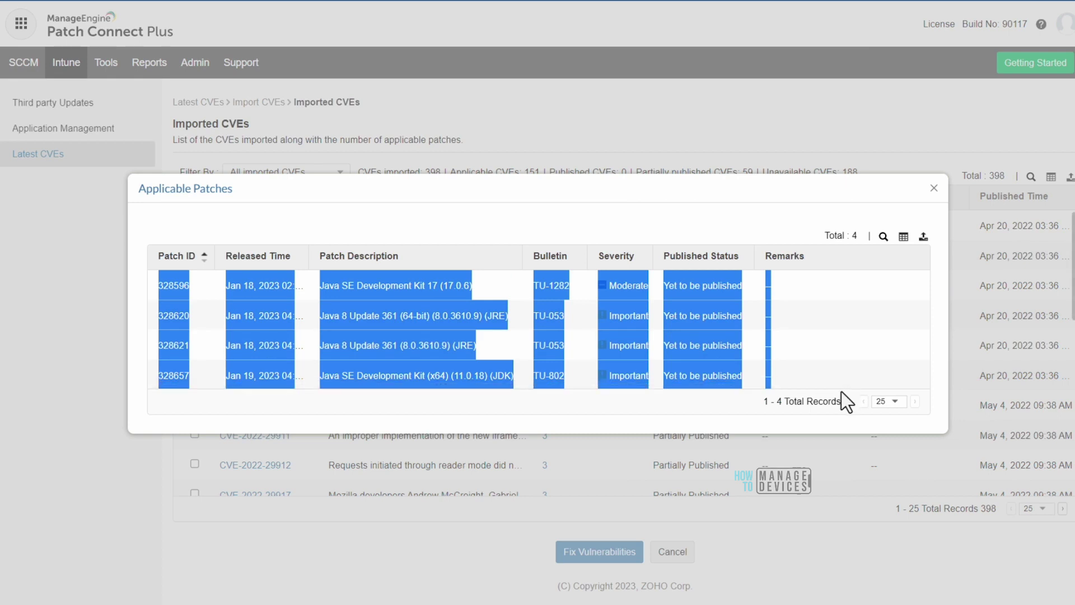
left_click(840, 392)
key("Escape")
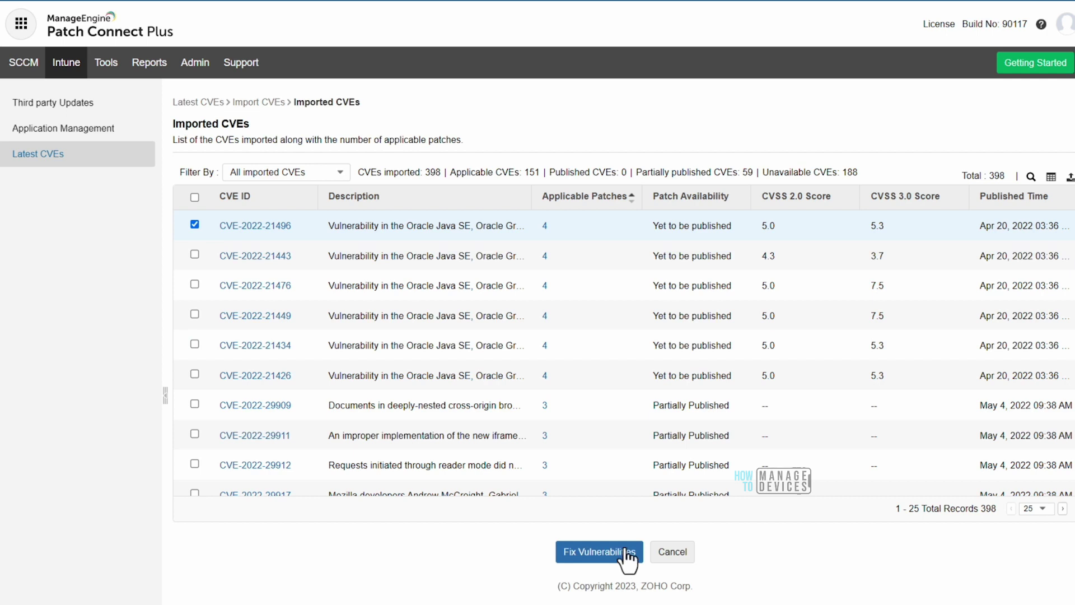
Fix the selected CVE-2022-21496 by publishing all of its applicable Java patches with the Default template and no custom scripts.
left_click(588, 554)
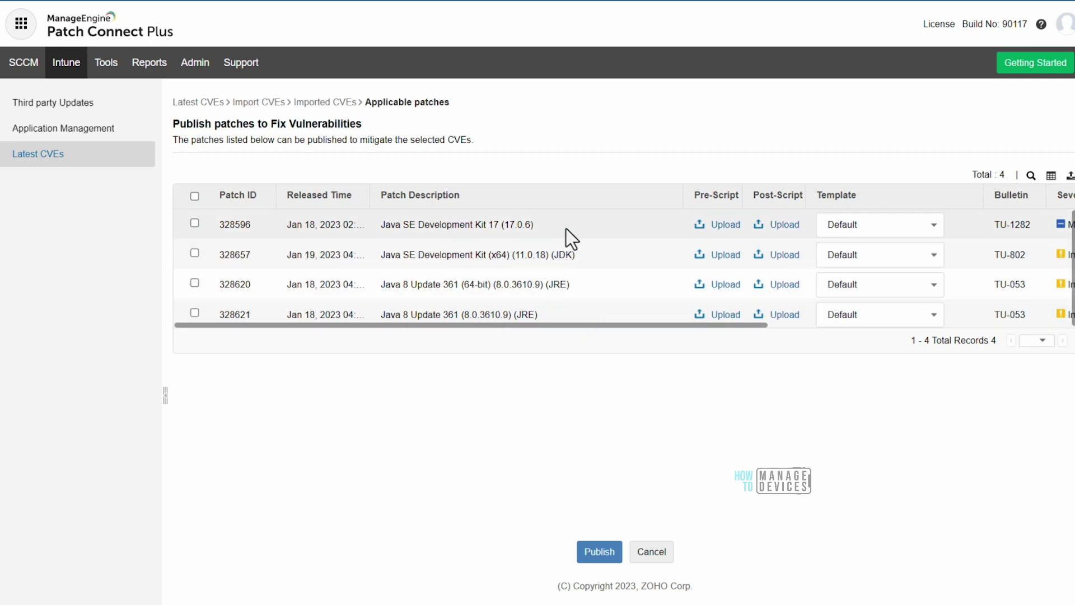
key("ctrl+a")
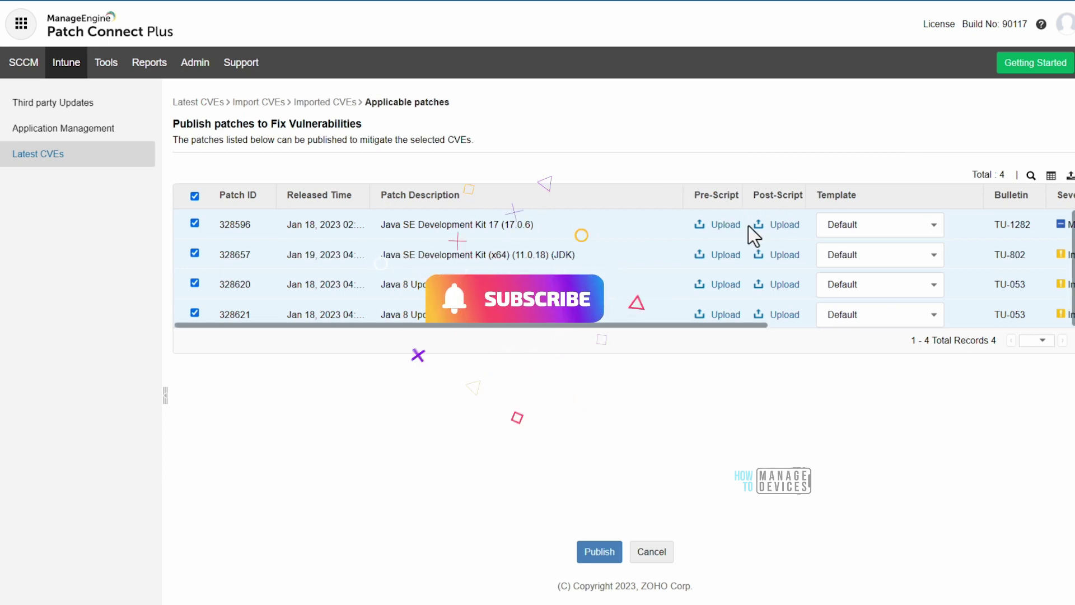
left_click(726, 228)
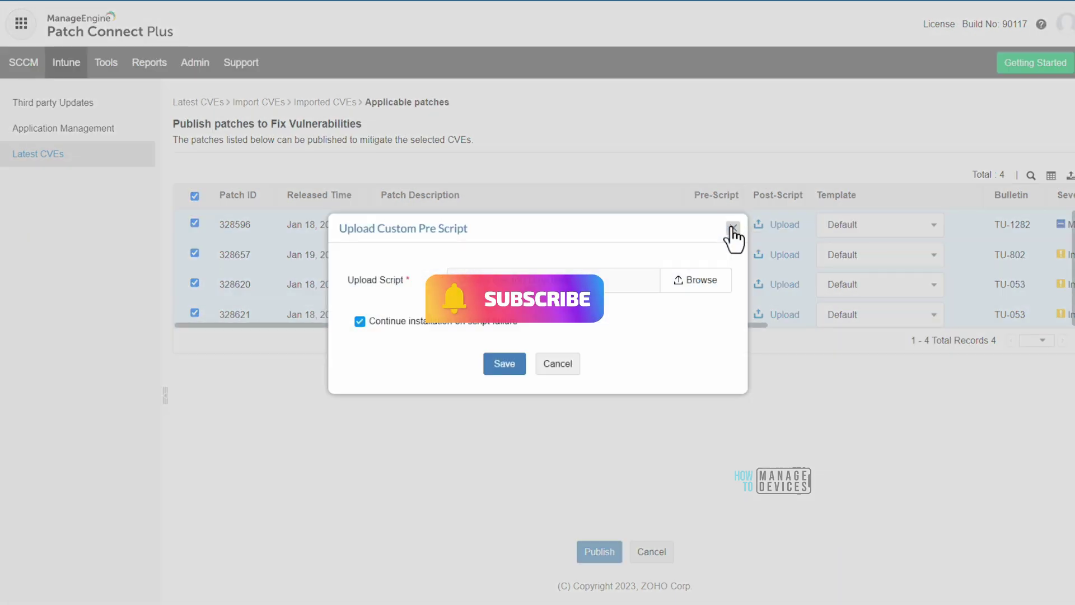
left_click(555, 366)
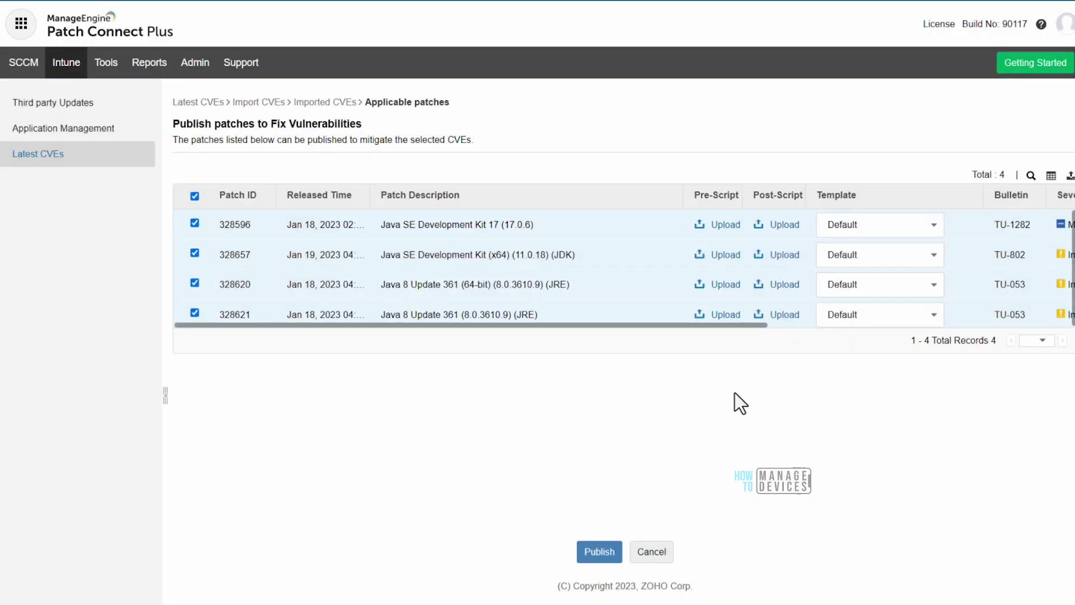
left_click(782, 327)
left_click_drag(781, 326, 328, 387)
left_click(328, 386)
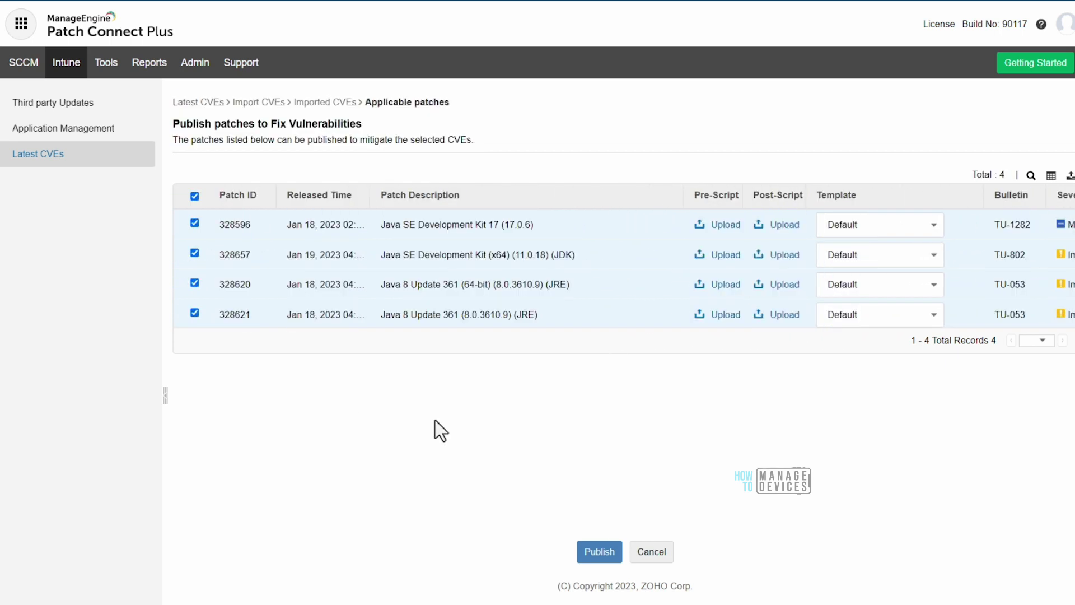
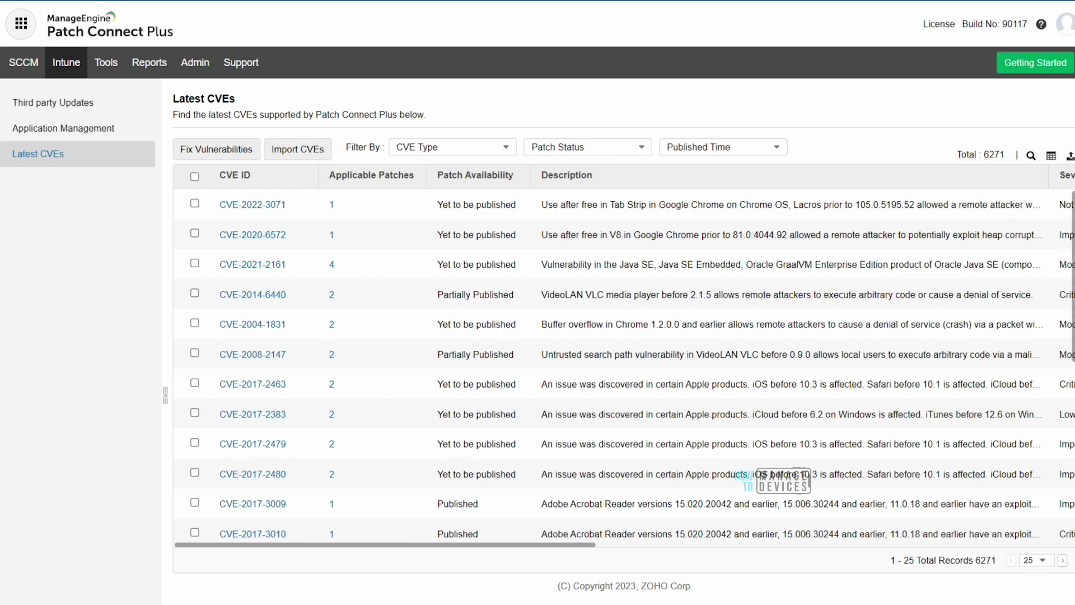
Check the published status, severity and release time of the in-progress Java patches under Intune's third-party updates, and review the published list.
left_click(67, 107)
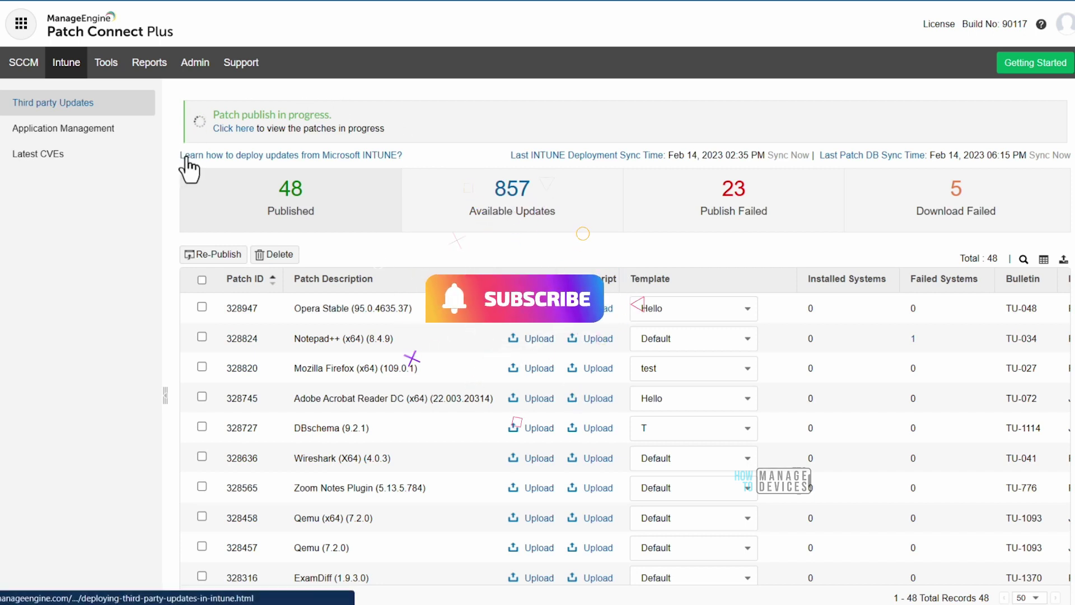
left_click(217, 129)
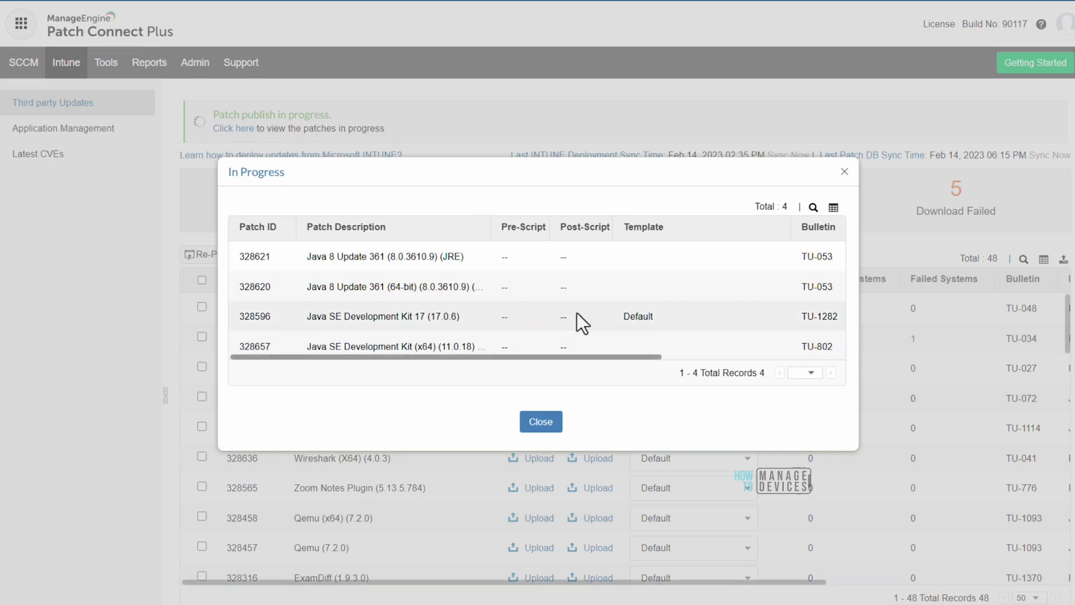
left_click_drag(574, 357, 737, 358)
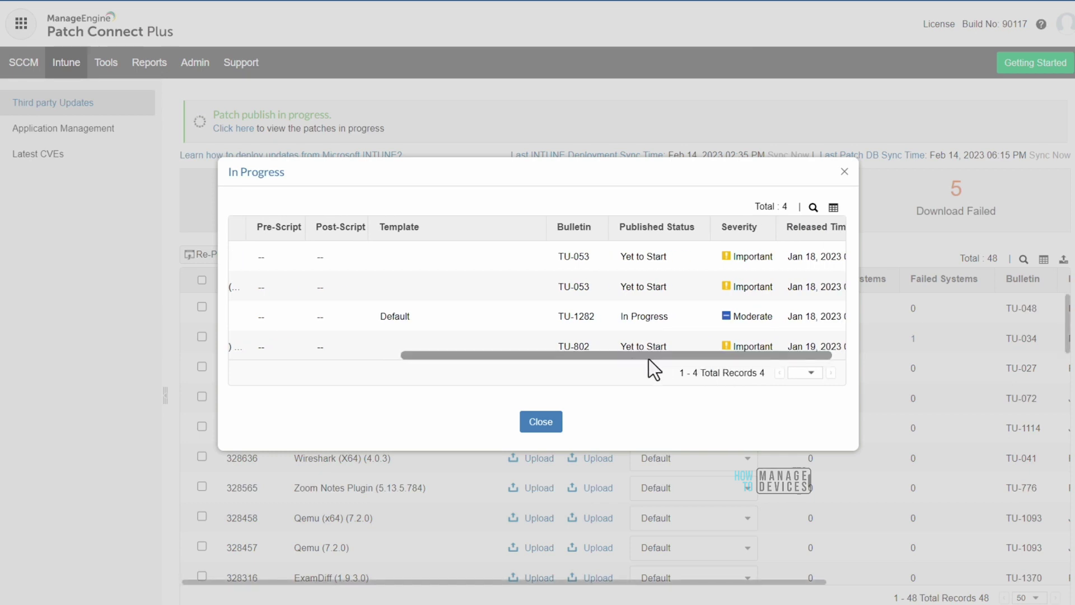
left_click_drag(649, 359, 703, 362)
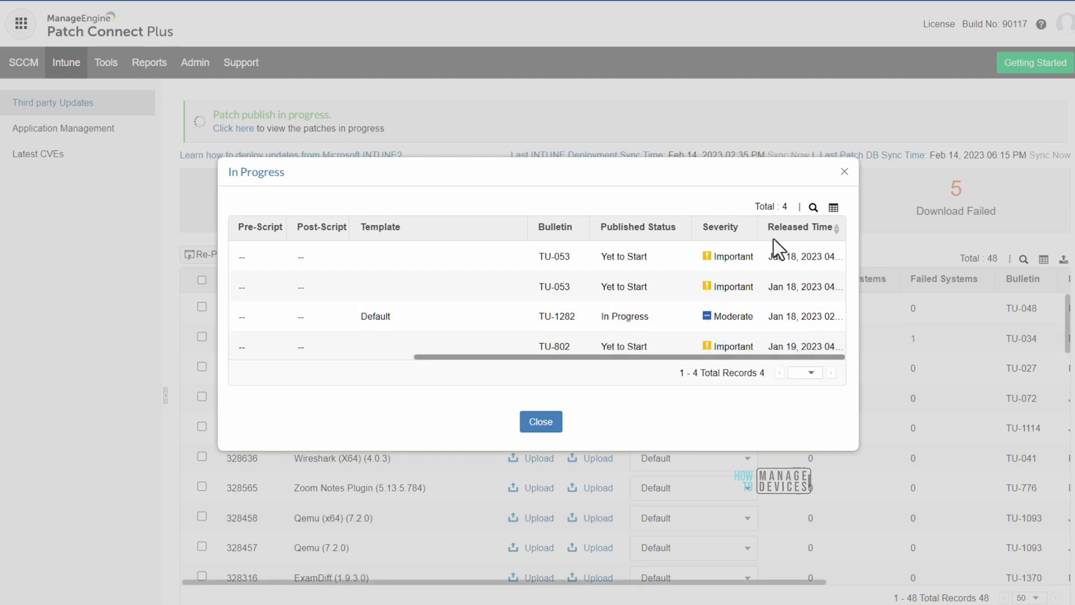
left_click(844, 171)
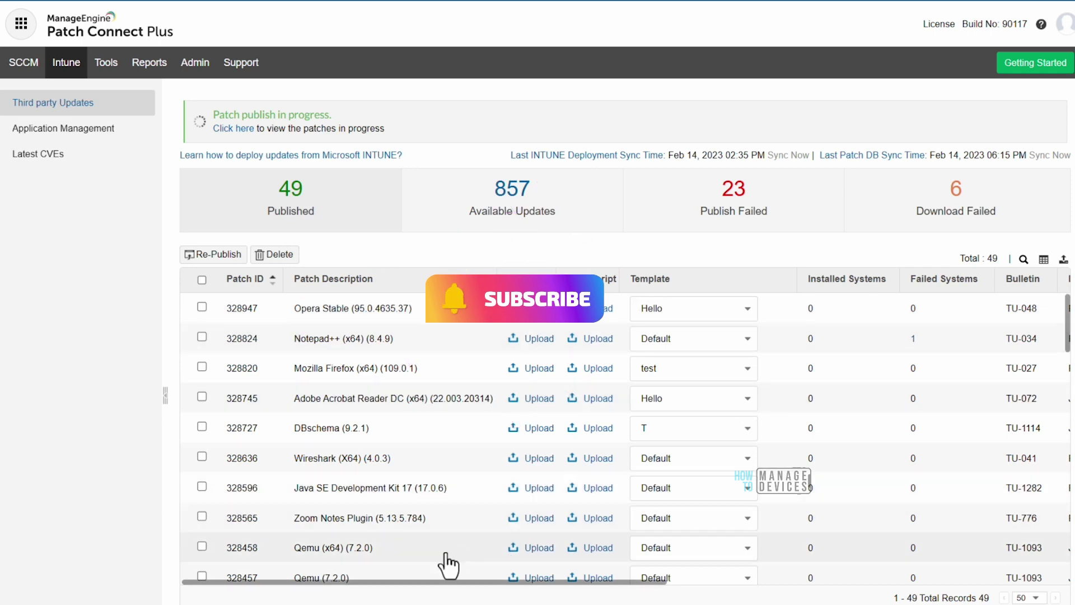
scroll(924, 359, "down", 3)
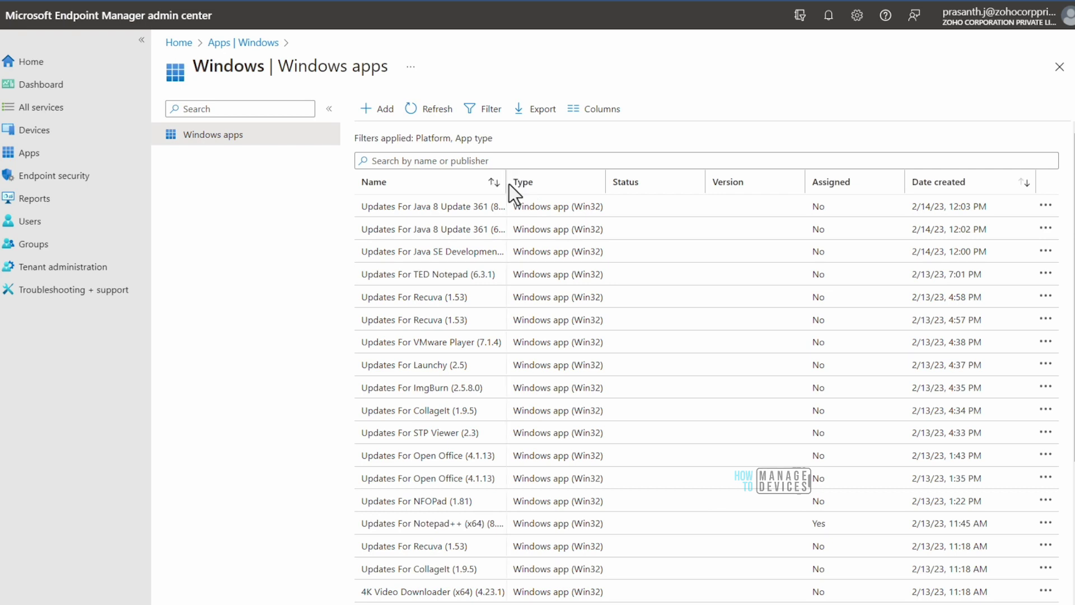
In the Microsoft Endpoint Manager admin center, widen the Windows apps' Name column and view the properties of Updates For Java 8 Update 361 (8.0.3610.9) (JRE).
left_click_drag(584, 189, 584, 189)
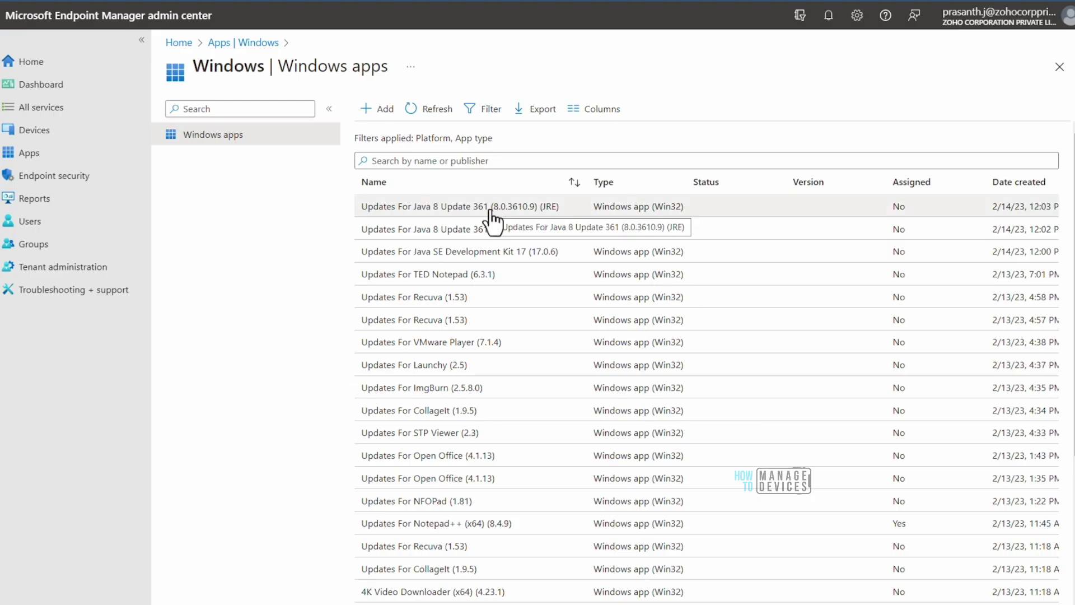
left_click(491, 183)
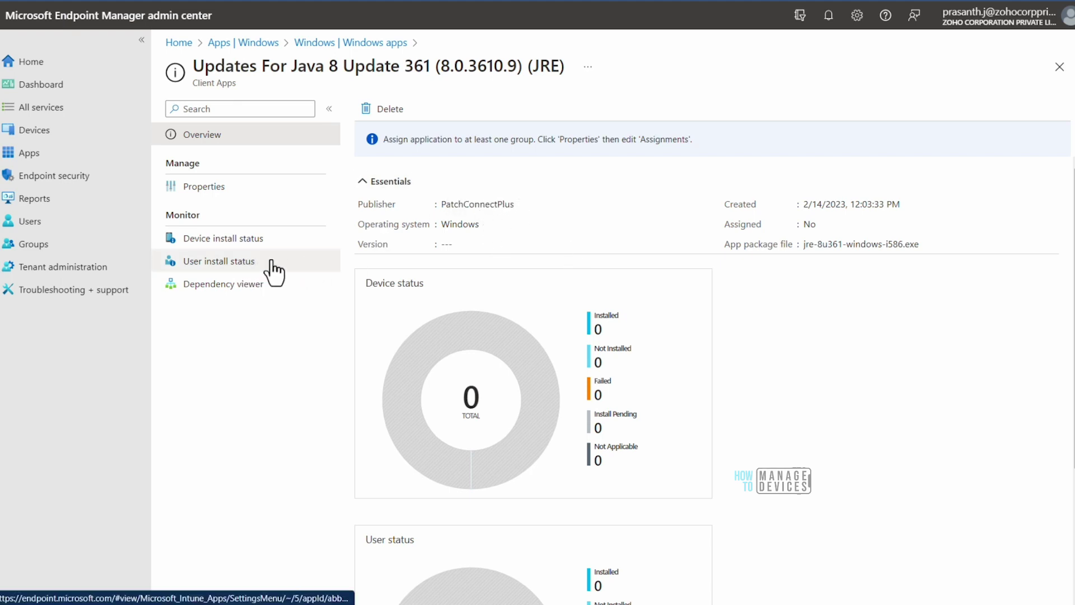
left_click(218, 190)
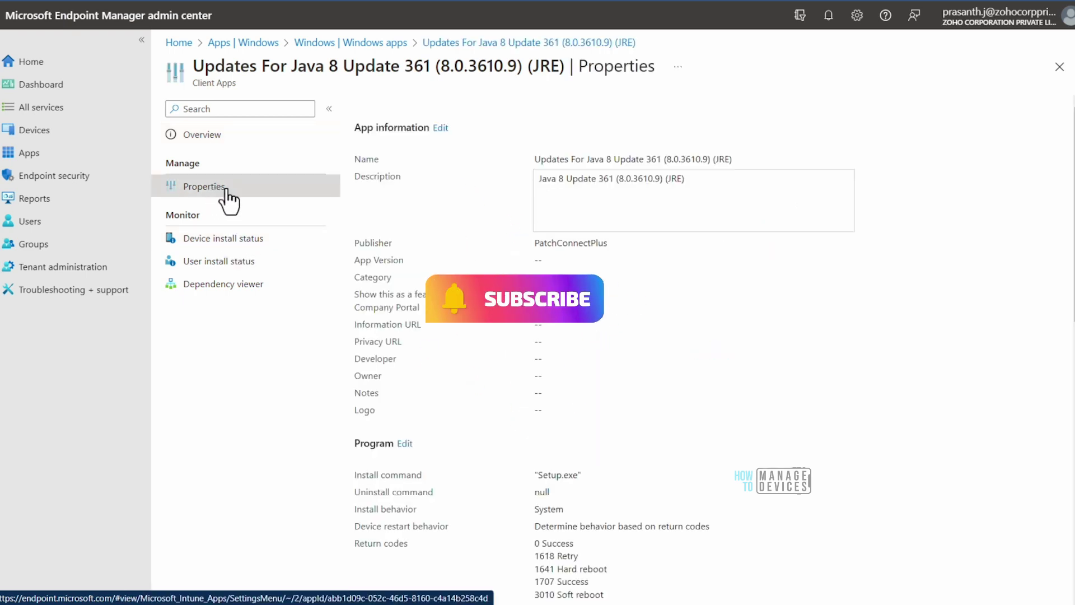
Examine the remaining properties of the Java 8 Update 361 (8.0.3610.9) (JRE) app.
scroll(509, 413, "down", 10)
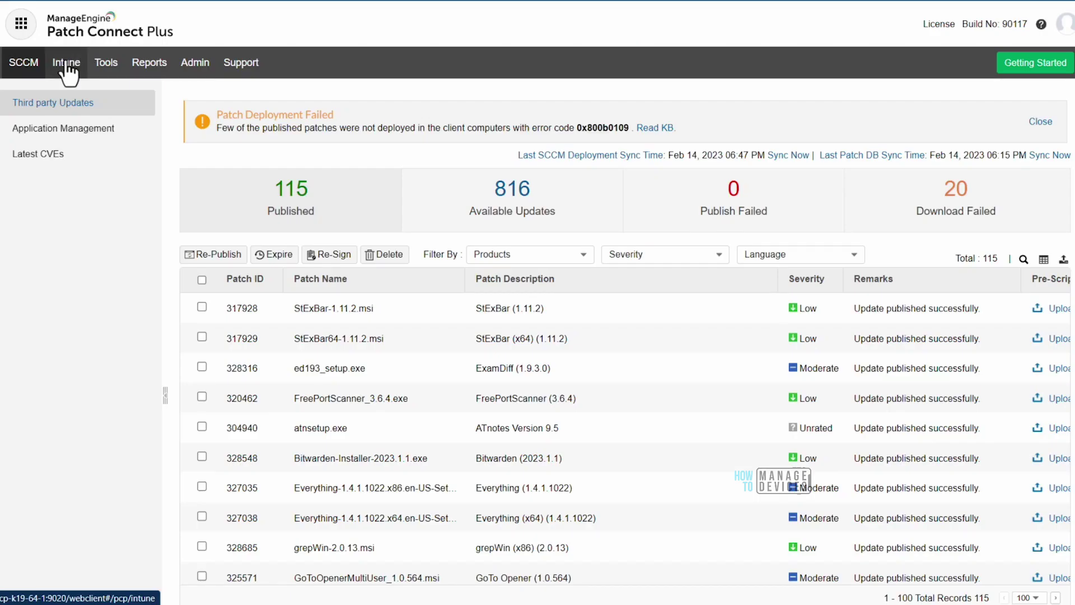
In Patch Connect Plus, browse for a file to import into SCCM's latest CVEs and view the contents of the vulnerabilities XML document.
left_click(48, 158)
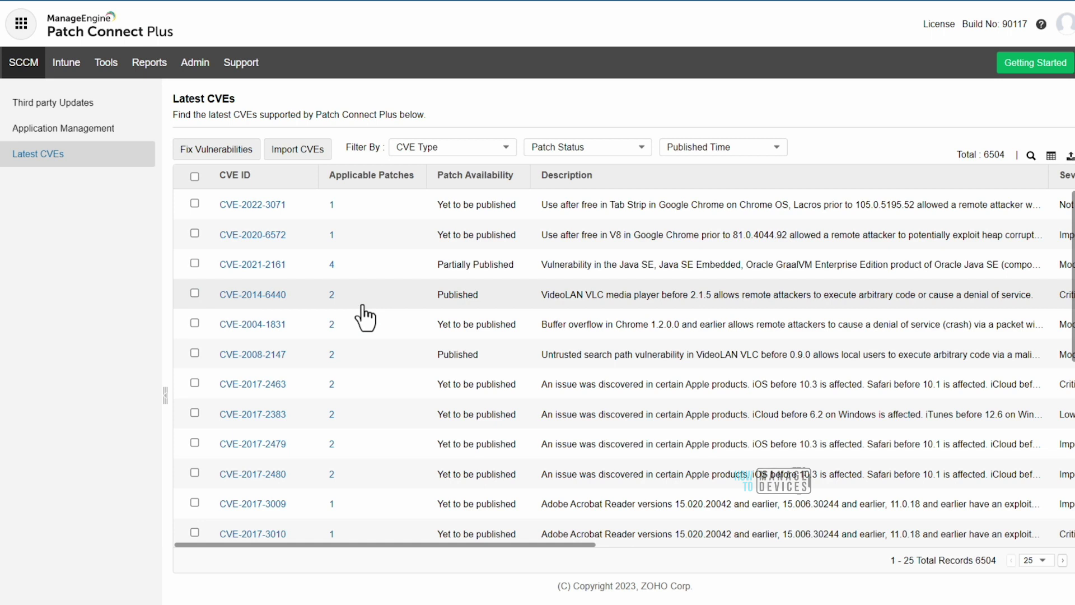
left_click(299, 156)
left_click(595, 339)
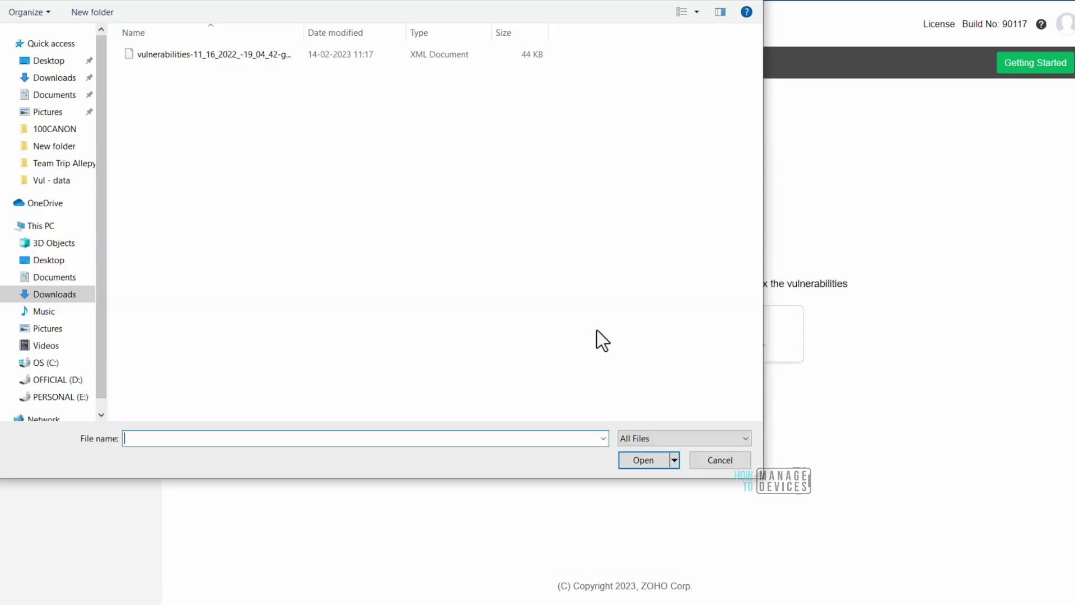
left_click(226, 61)
right_click(226, 59)
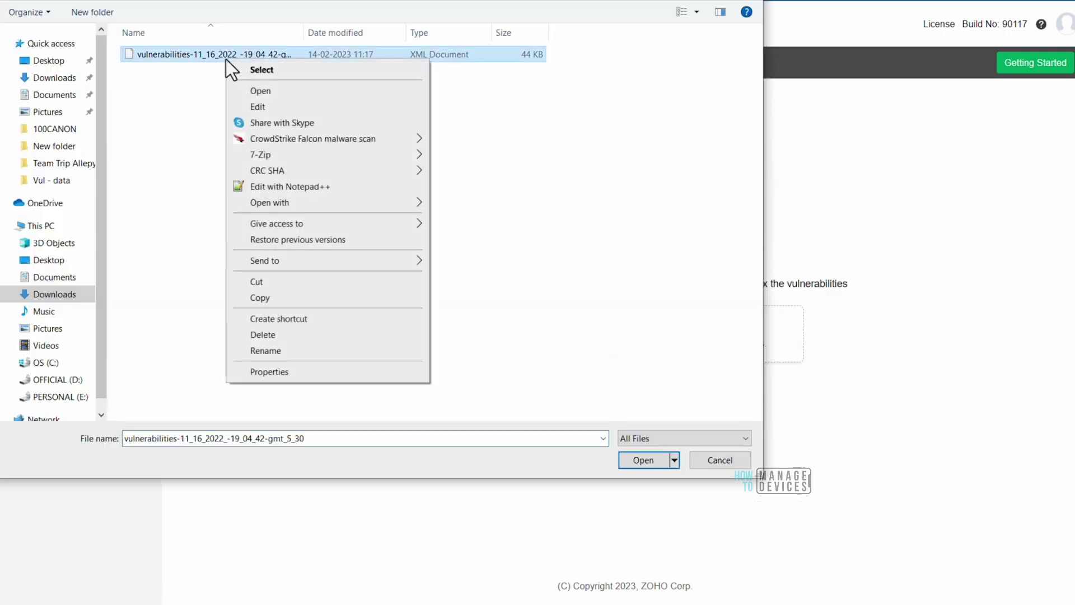
right_click(227, 53)
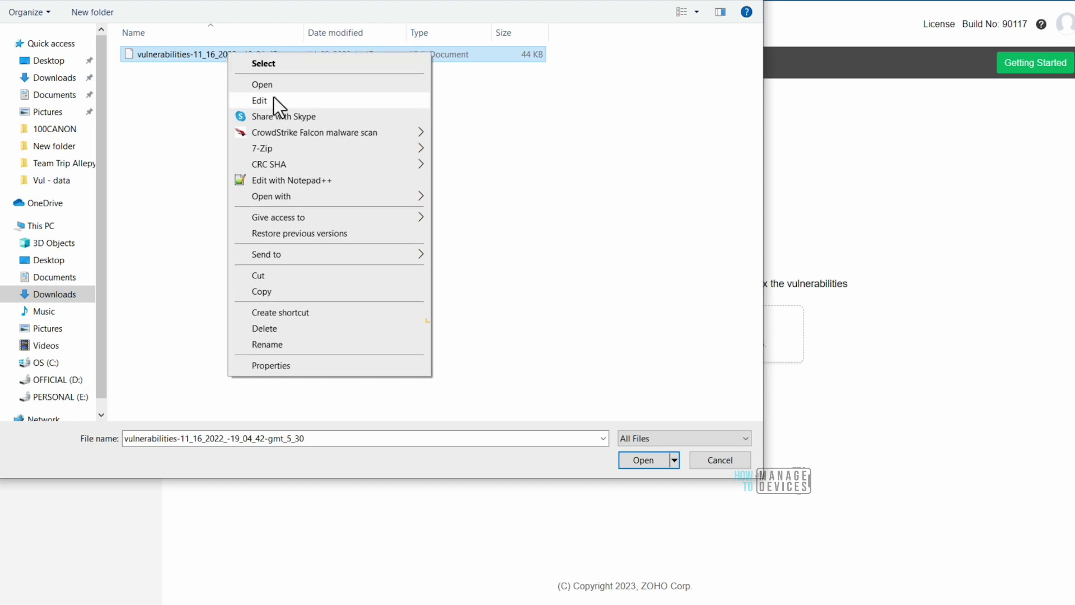
left_click(281, 95)
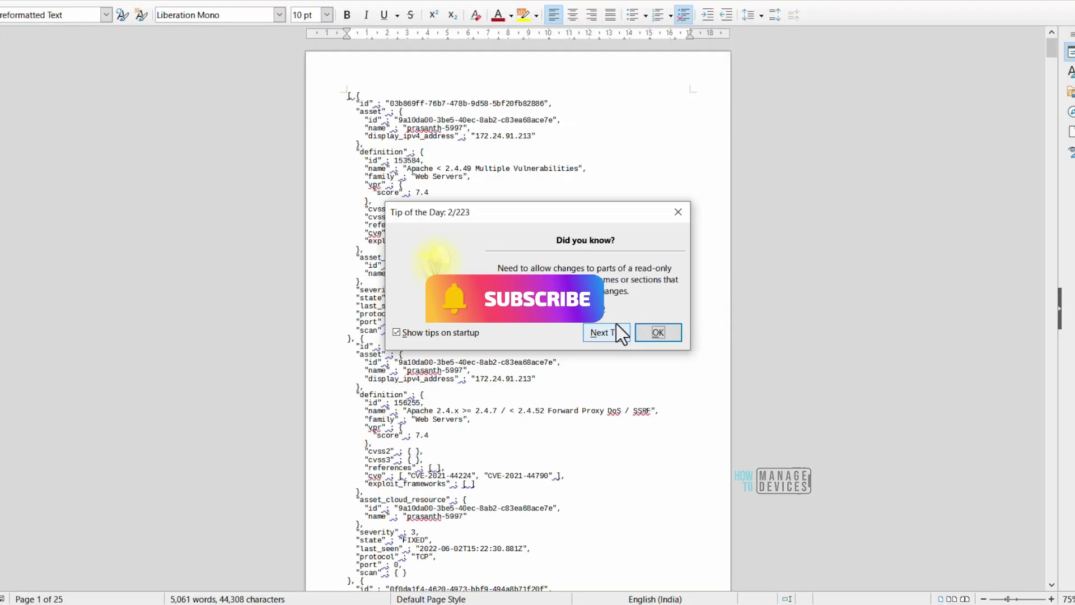
key("Return")
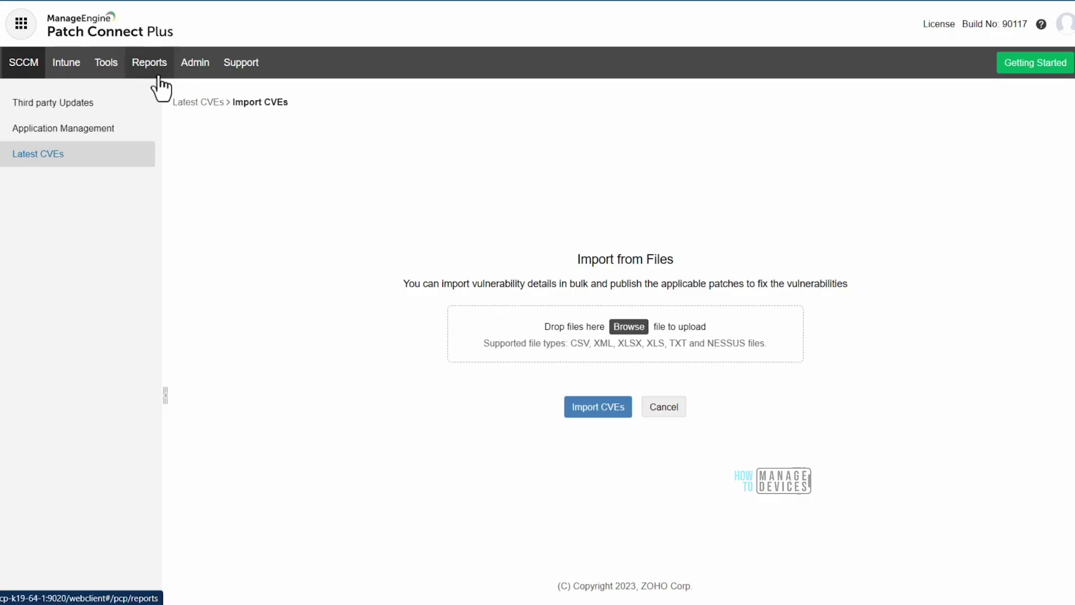
Review the Intune Installed Patches report, including each patch's computer, last updated time, install status and severity.
left_click(149, 65)
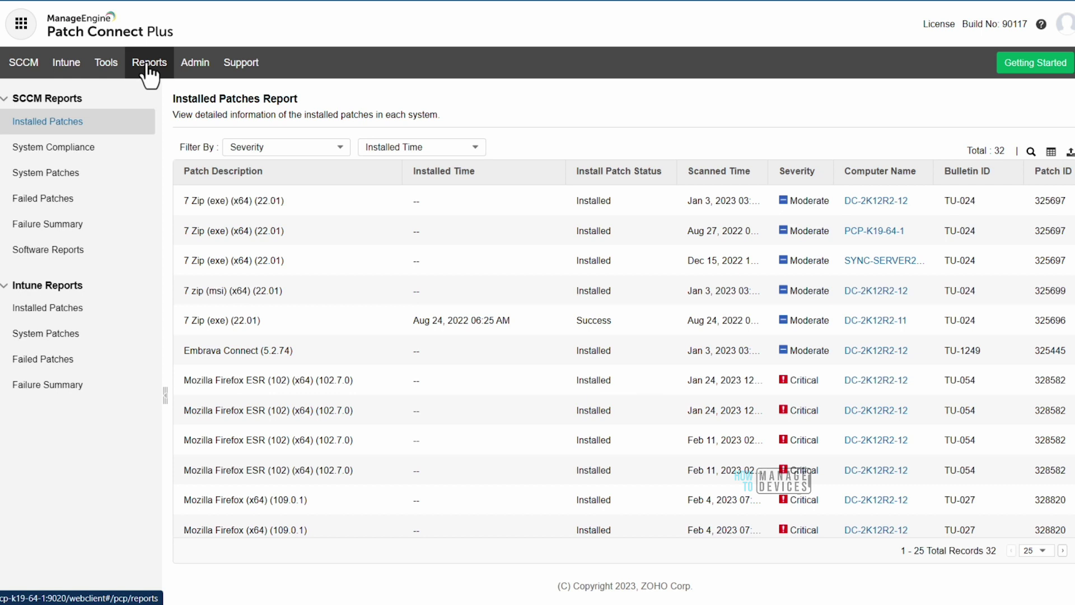
left_click(59, 313)
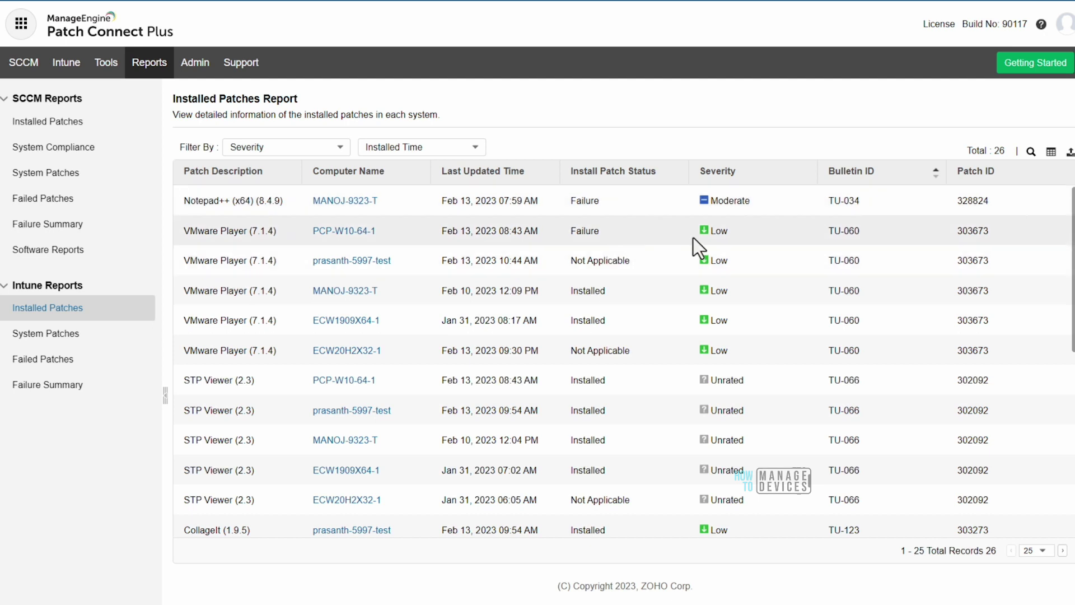
scroll(783, 415, "down", 3)
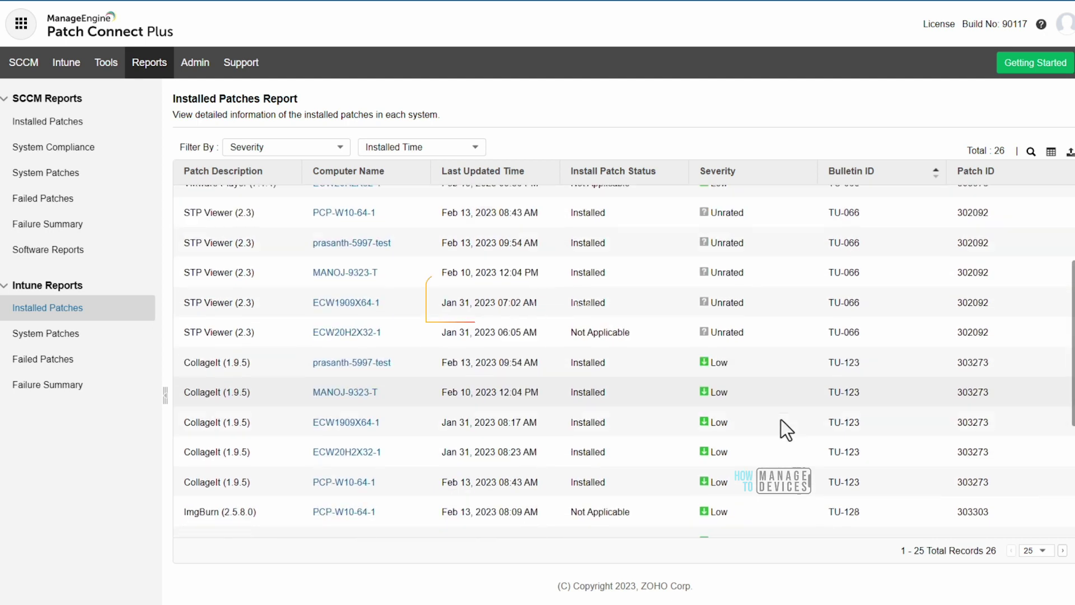
scroll(783, 426, "down", 2)
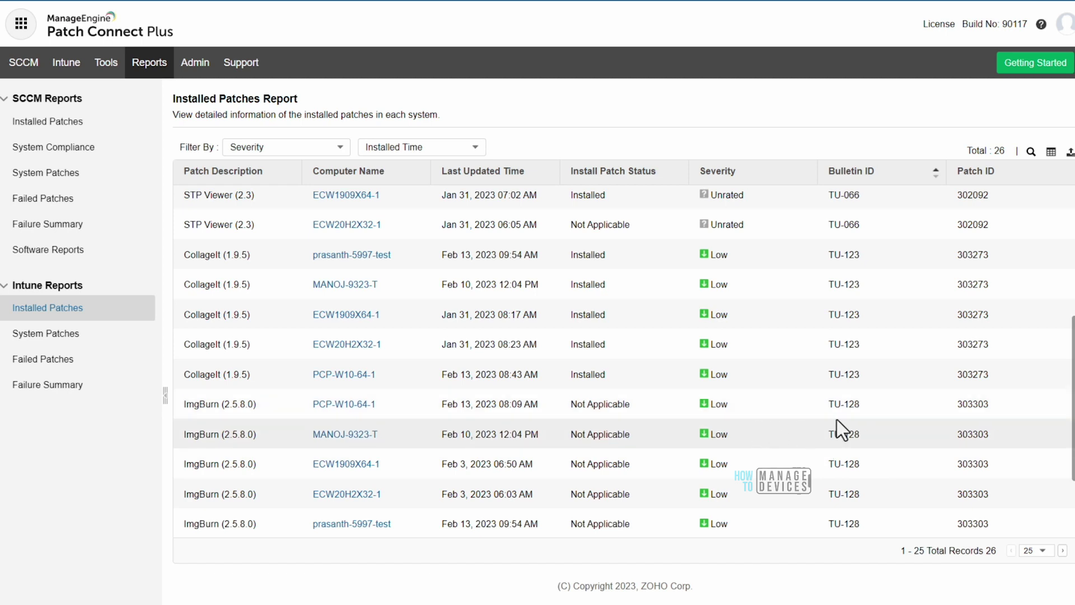
scroll(1017, 423, "up", 5)
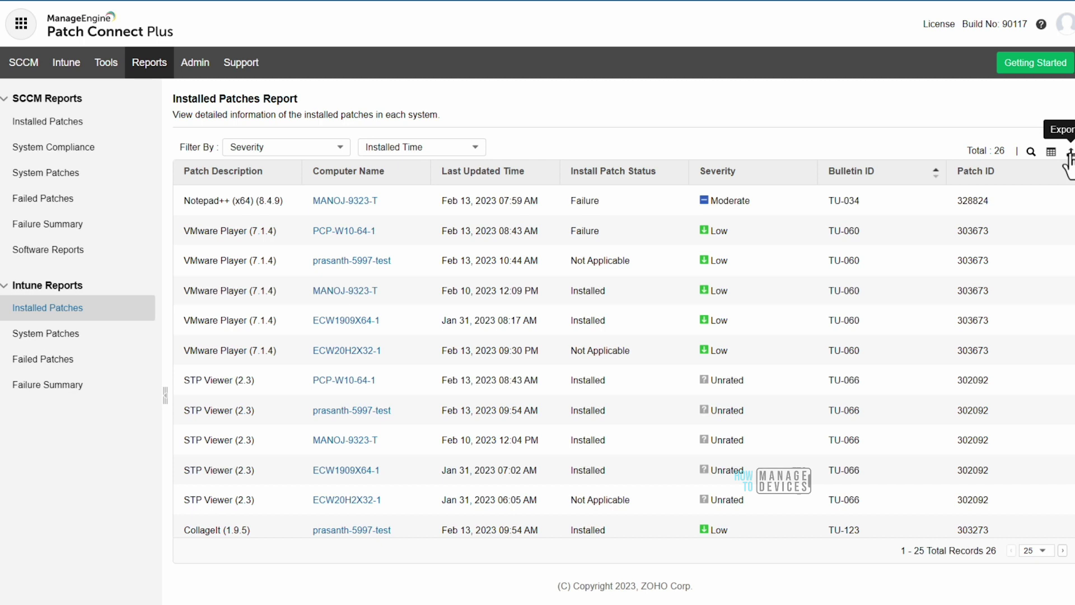
Add the Patch Name and OS Name columns to the Intune Installed Patches report.
left_click(1051, 155)
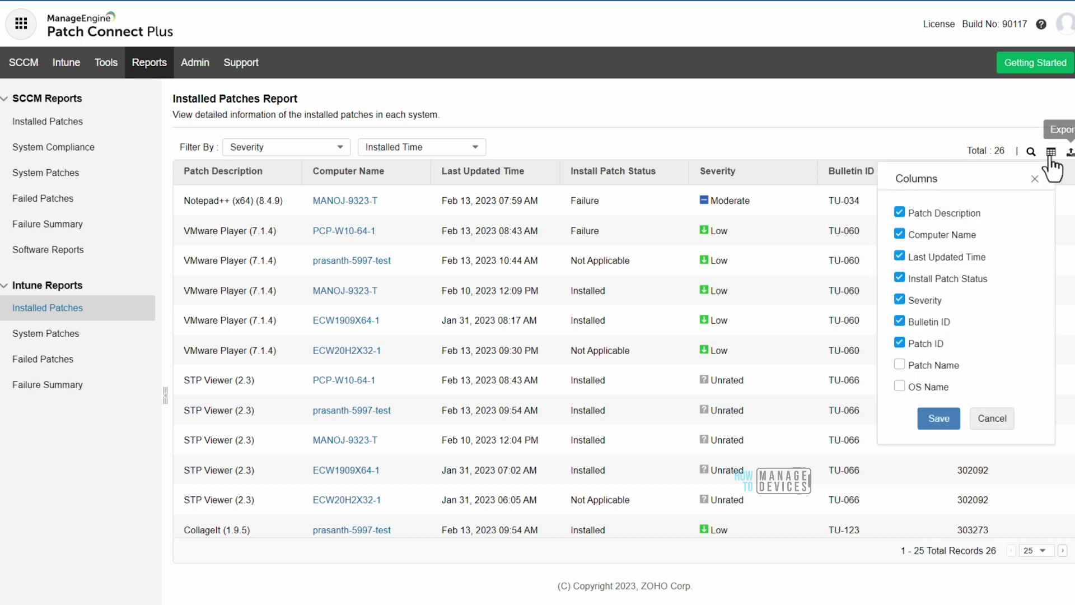
left_click(899, 365)
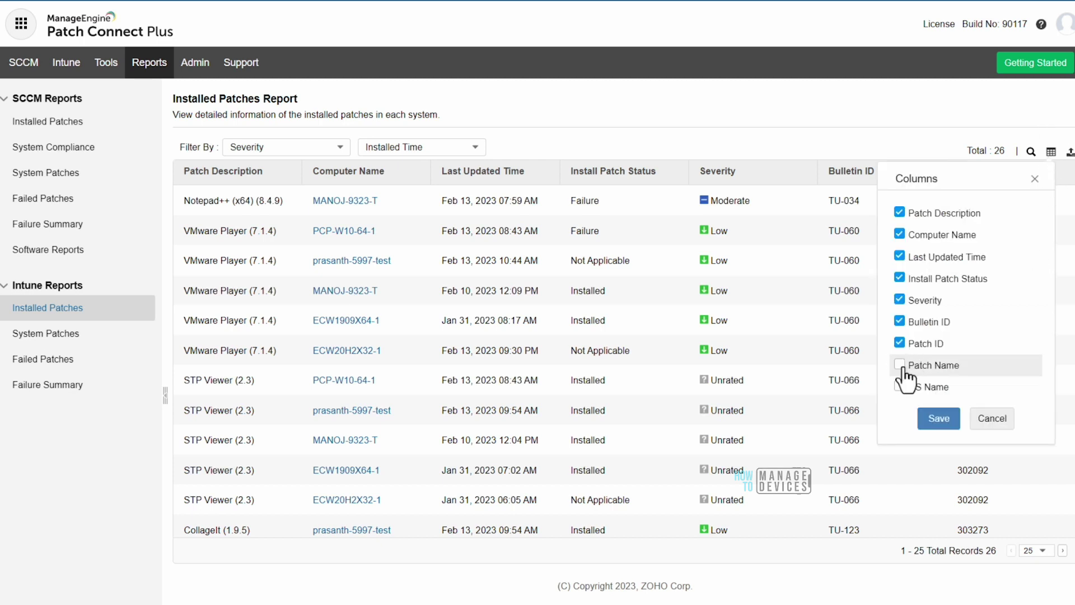
left_click(901, 387)
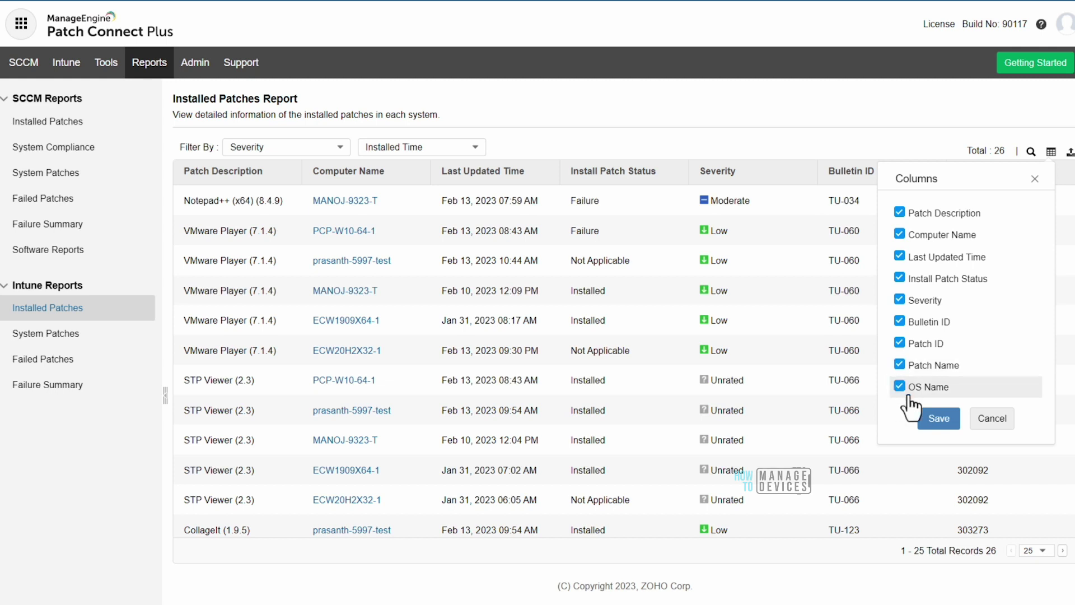
left_click(939, 419)
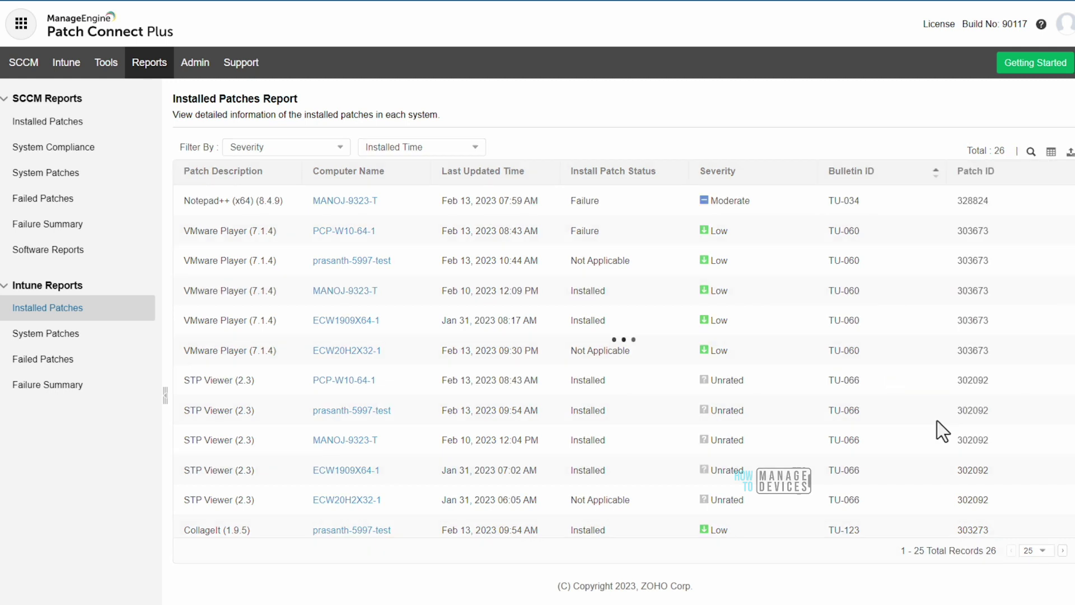
Check the installed and failed patches per computer in the Intune System Patches report, and review the Failed Patches report.
left_click(71, 341)
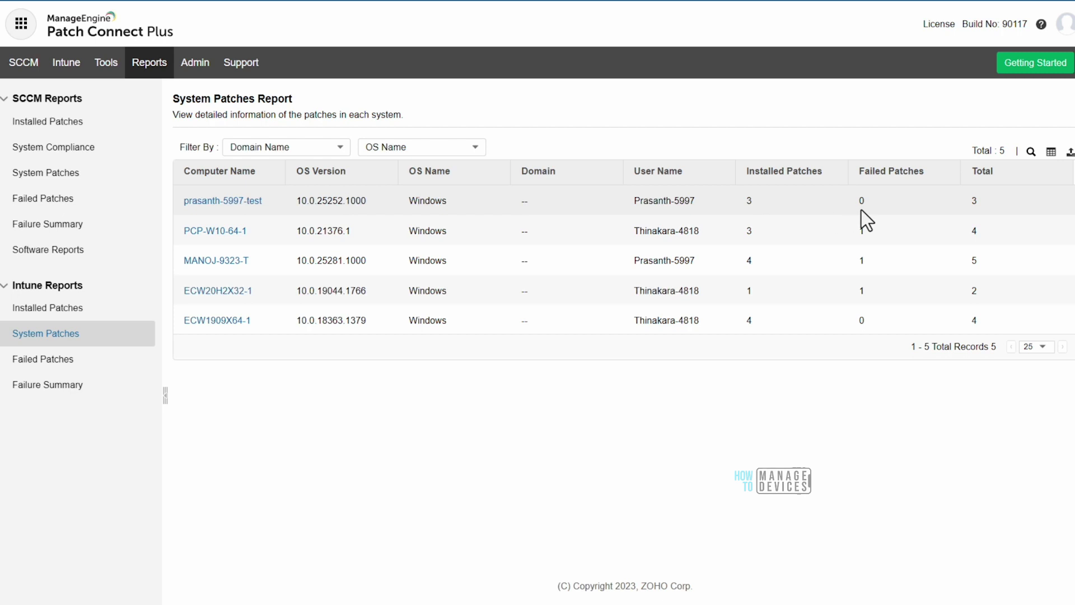
left_click(748, 232)
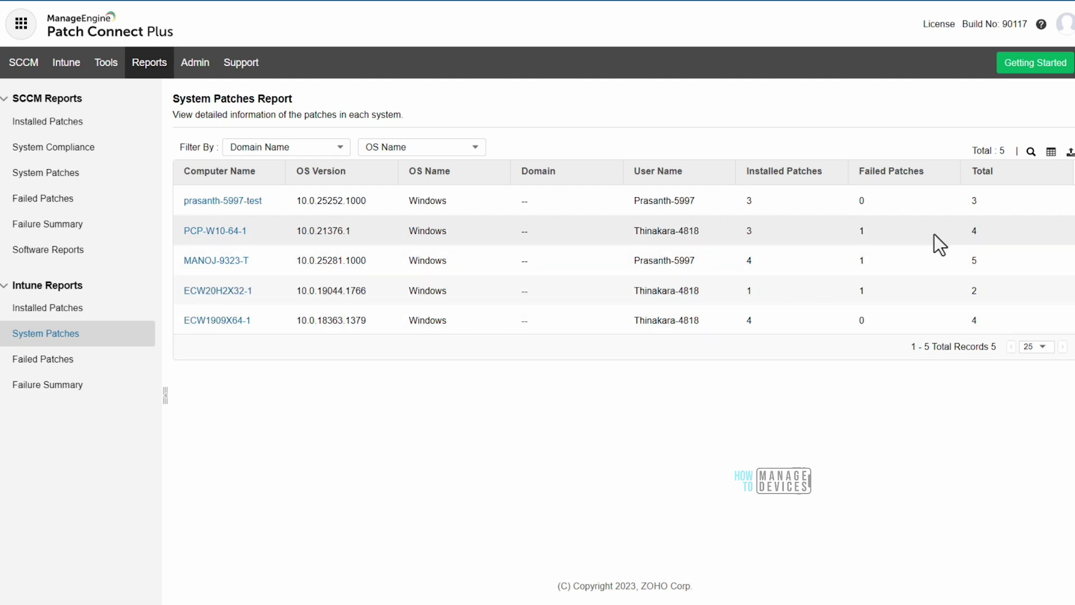
left_click(60, 363)
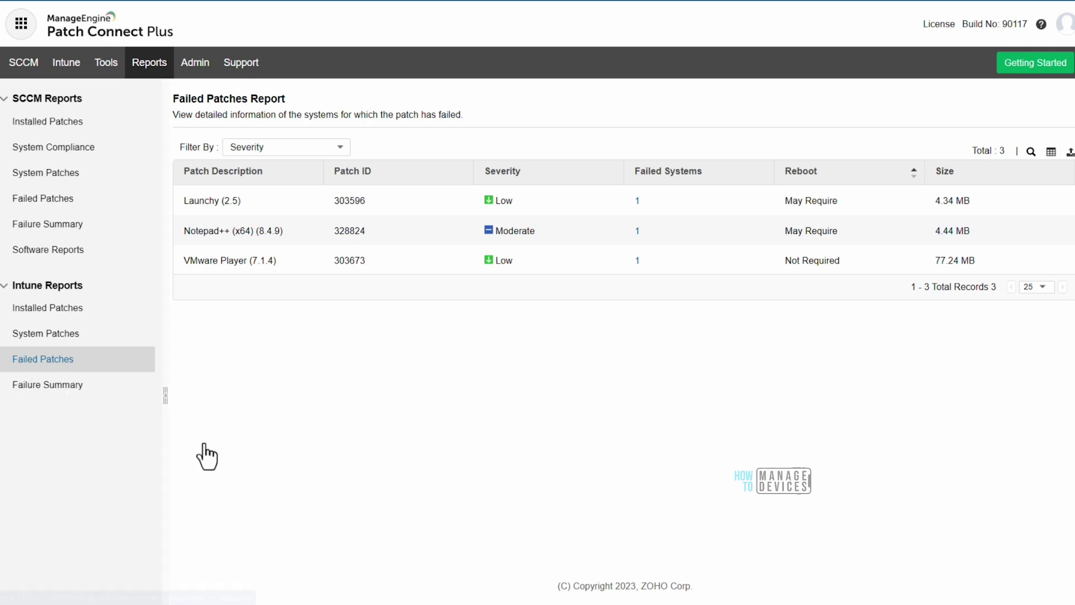
Examine each deployment error code in the Intune Failure Summary report.
left_click(58, 387)
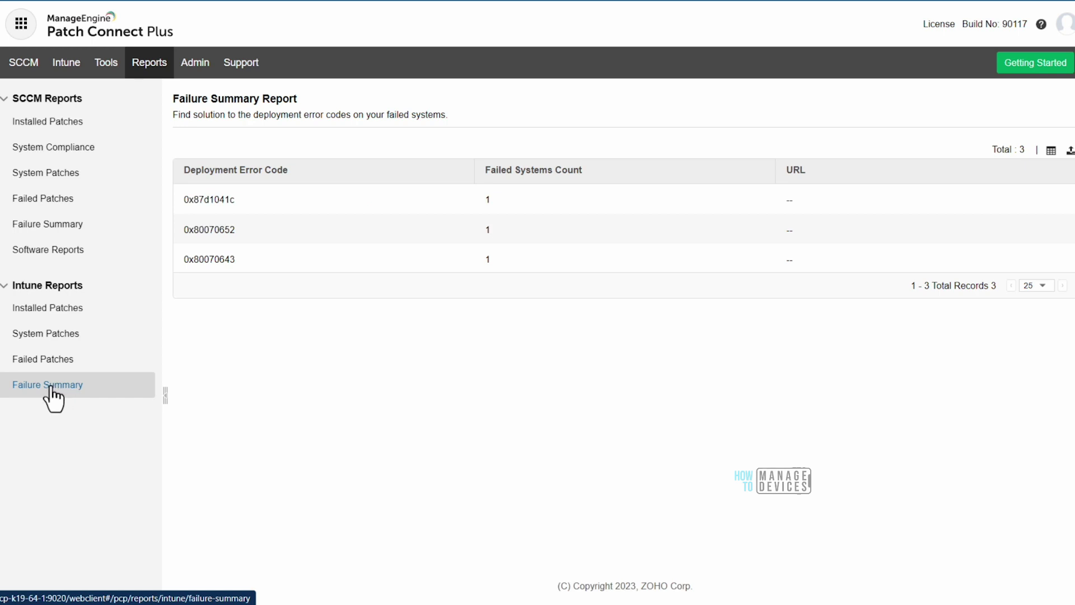
left_click_drag(248, 206, 186, 200)
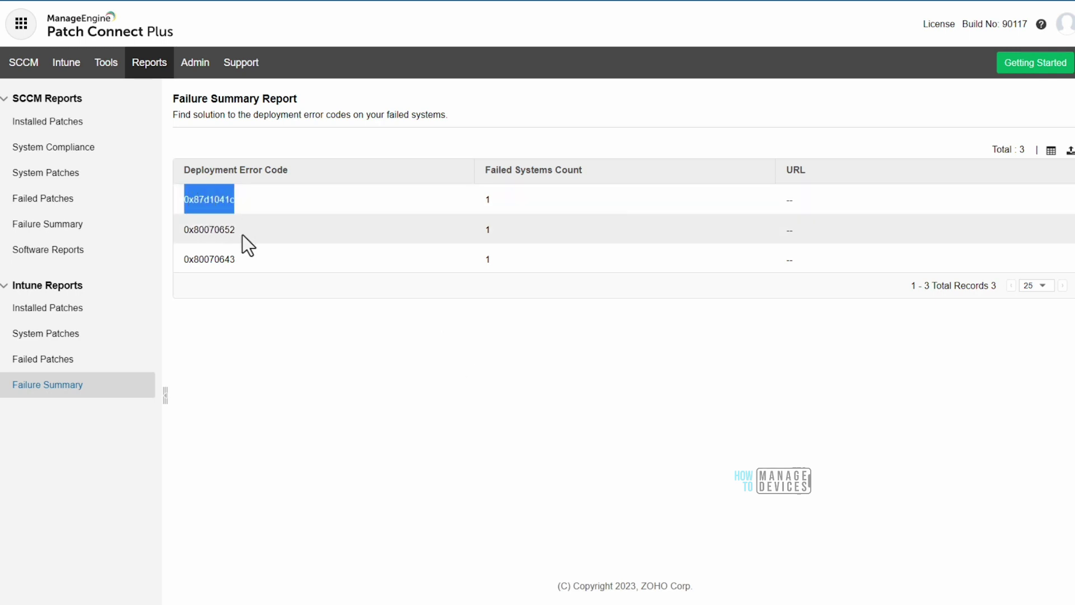
left_click_drag(242, 234, 184, 235)
left_click_drag(257, 262, 180, 257)
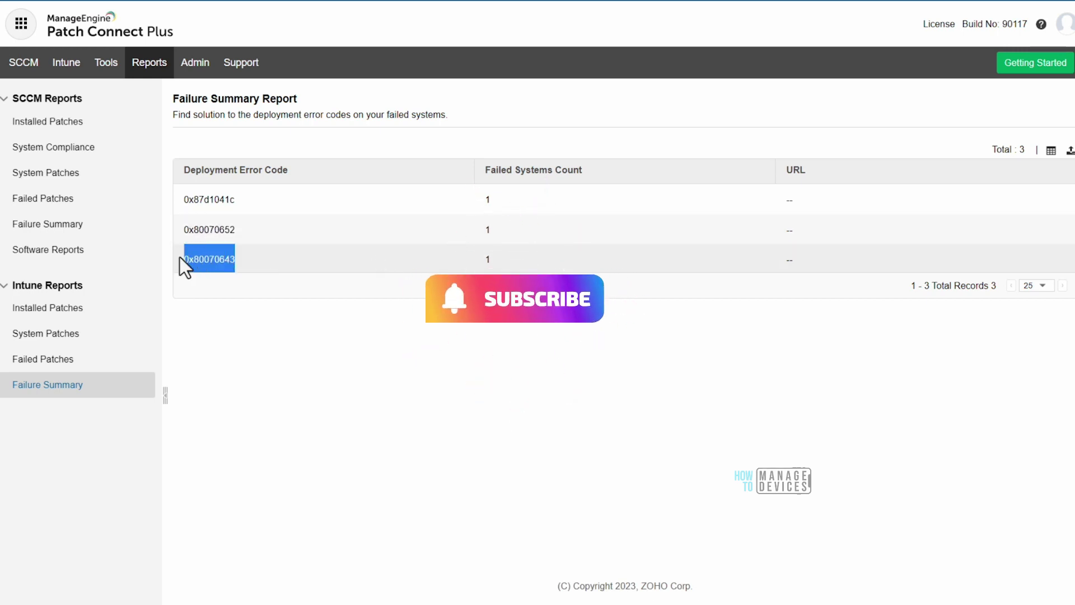